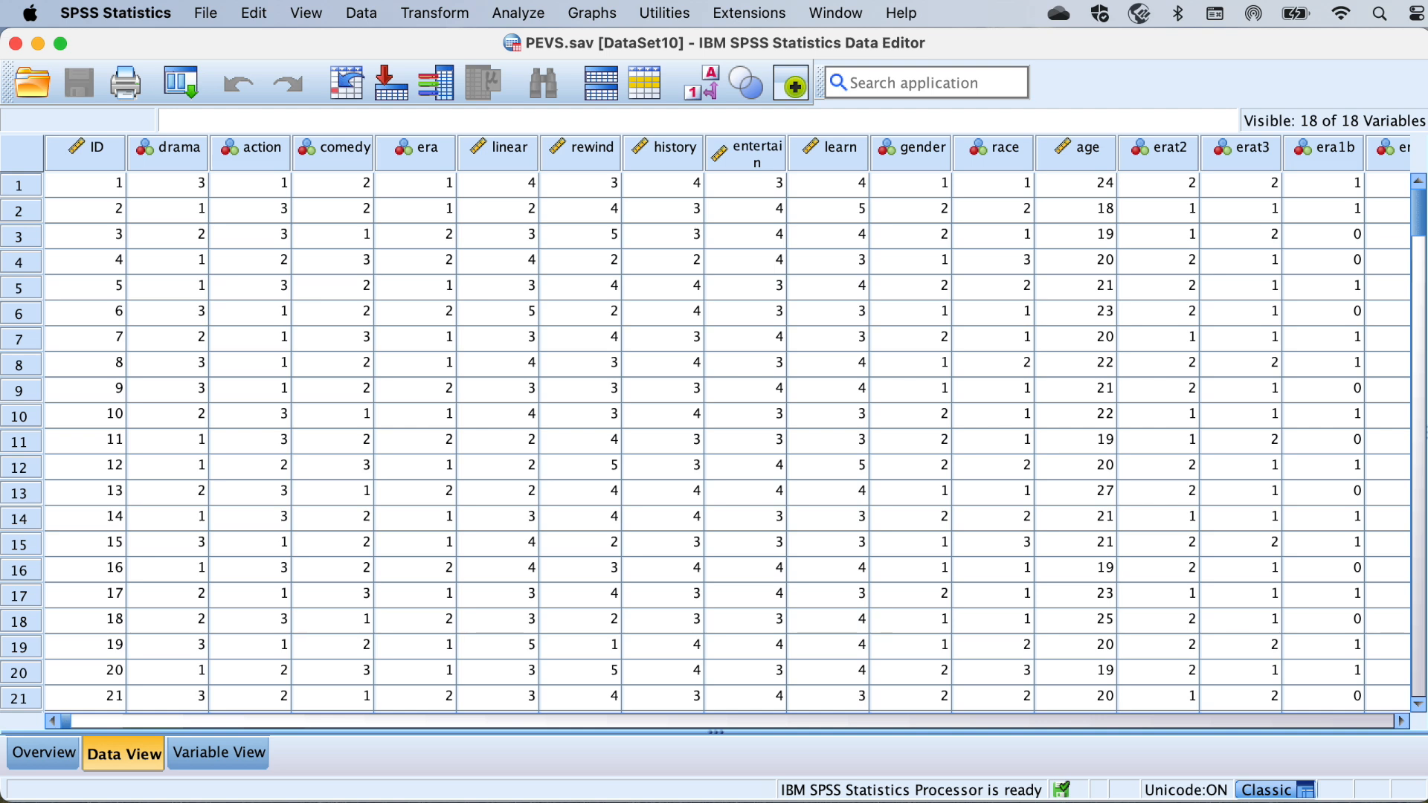
# - View the long-format data in PEVS-Long.sav and return to the wide-format PEVS.sav dataset
pyautogui.press('super+grave')
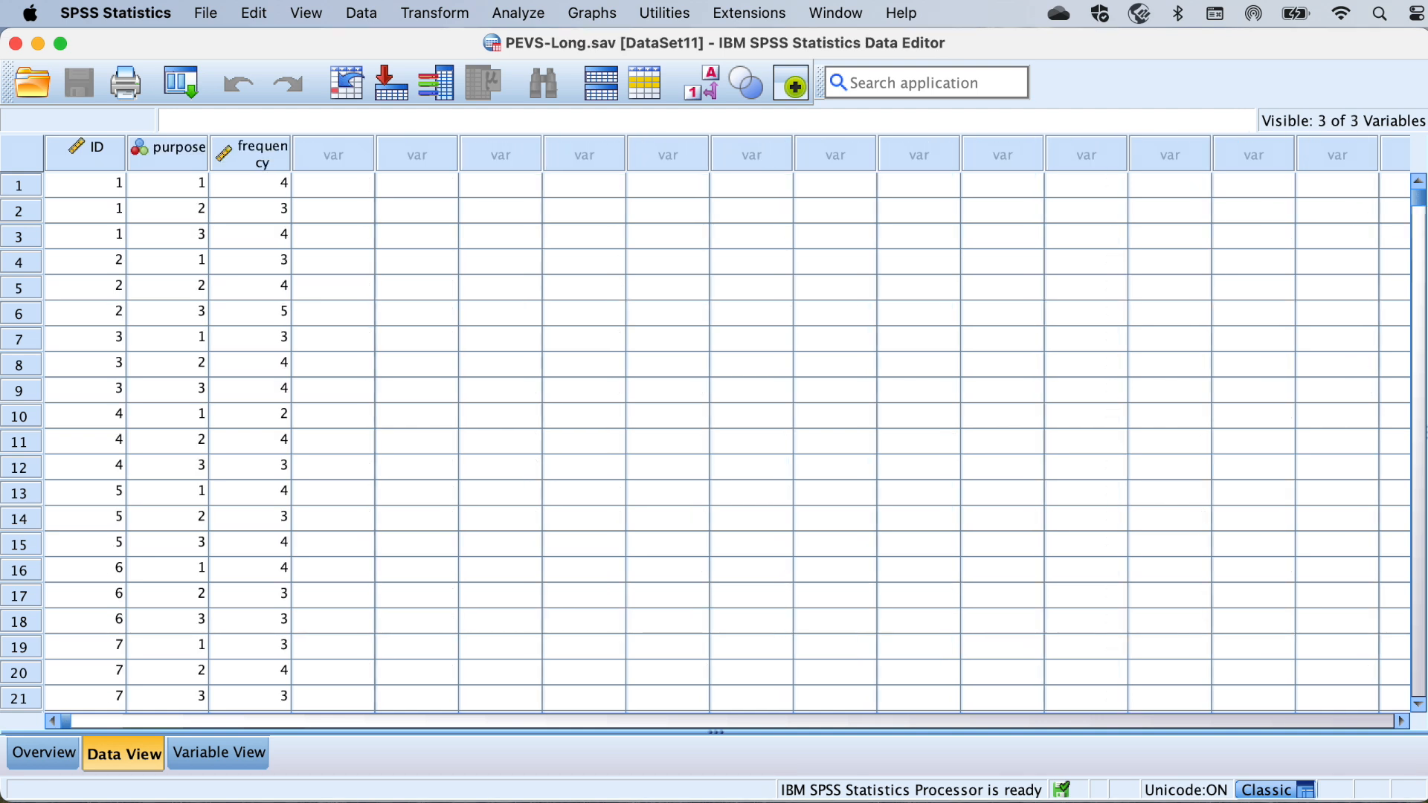
pyautogui.press('super+grave')
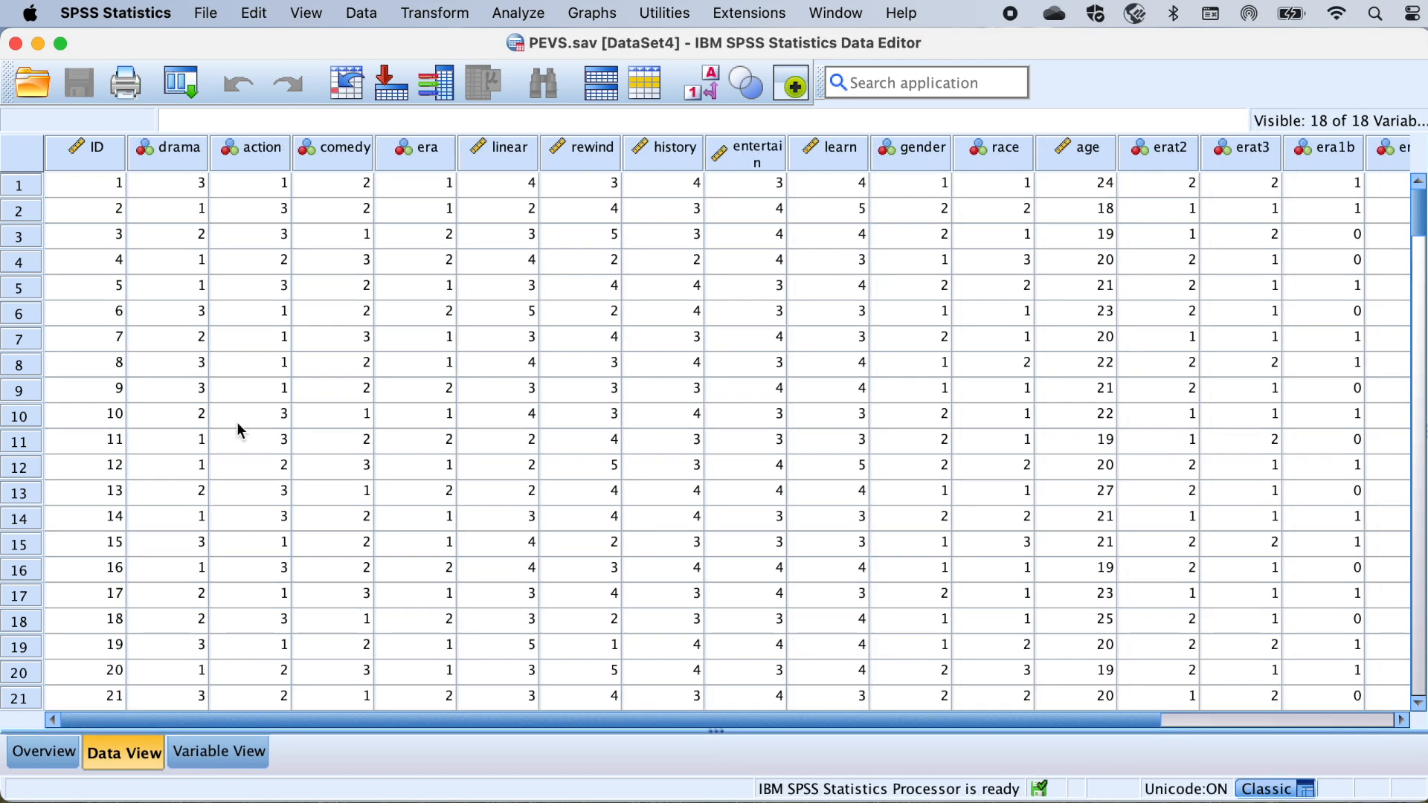
# - Start saving a copy of the PEVS dataset under the file name PEVS-Long.sav in the data folder
pyautogui.click(204, 14)
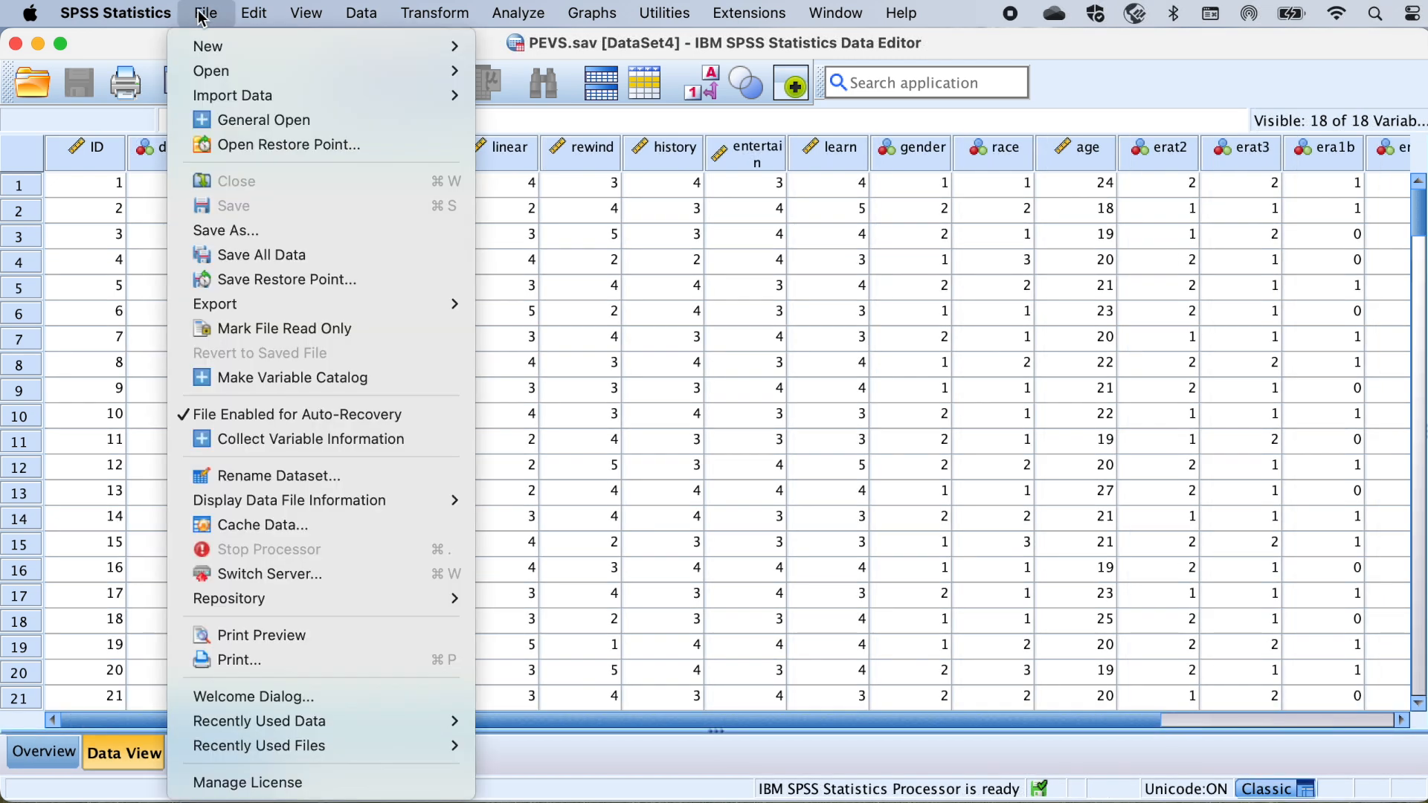
pyautogui.click(238, 232)
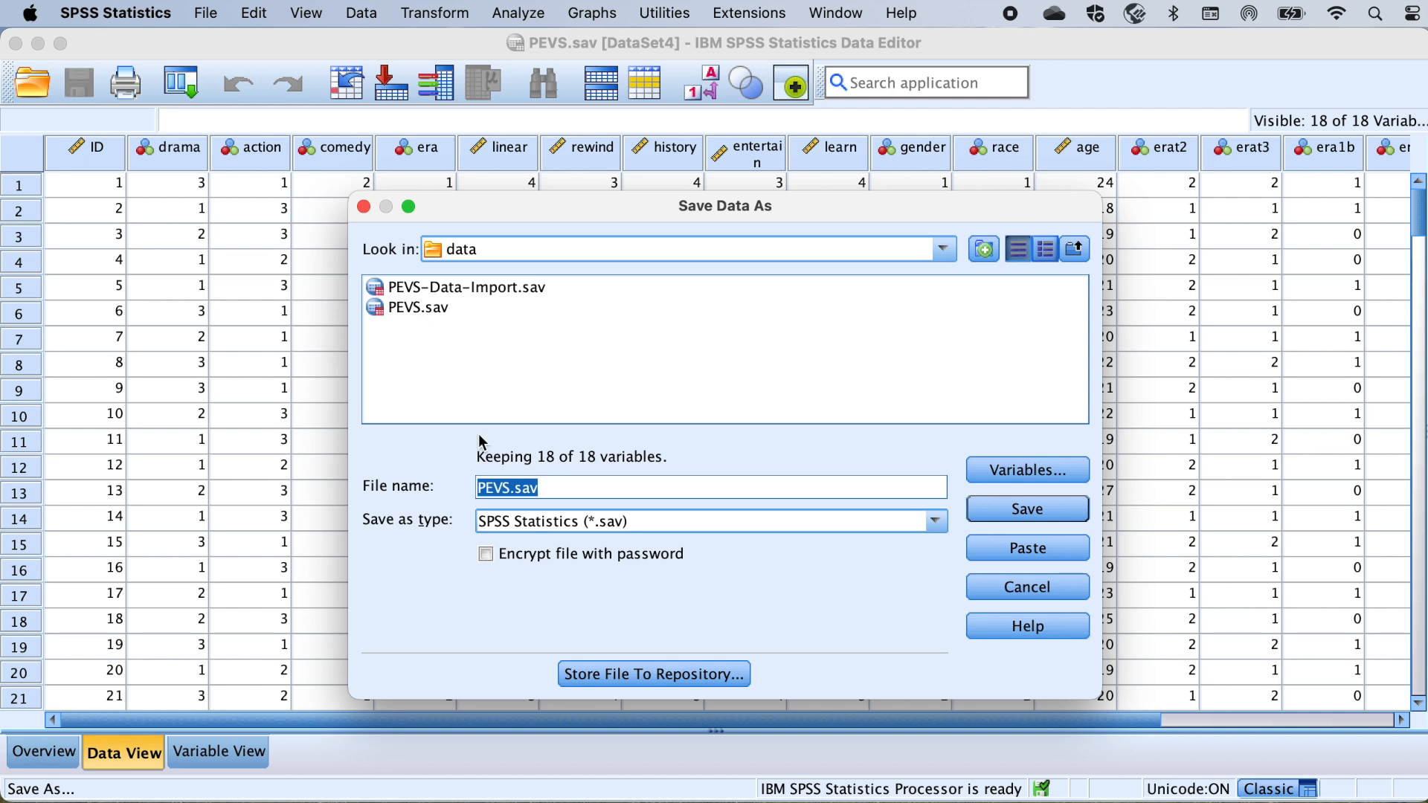
pyautogui.click(514, 487)
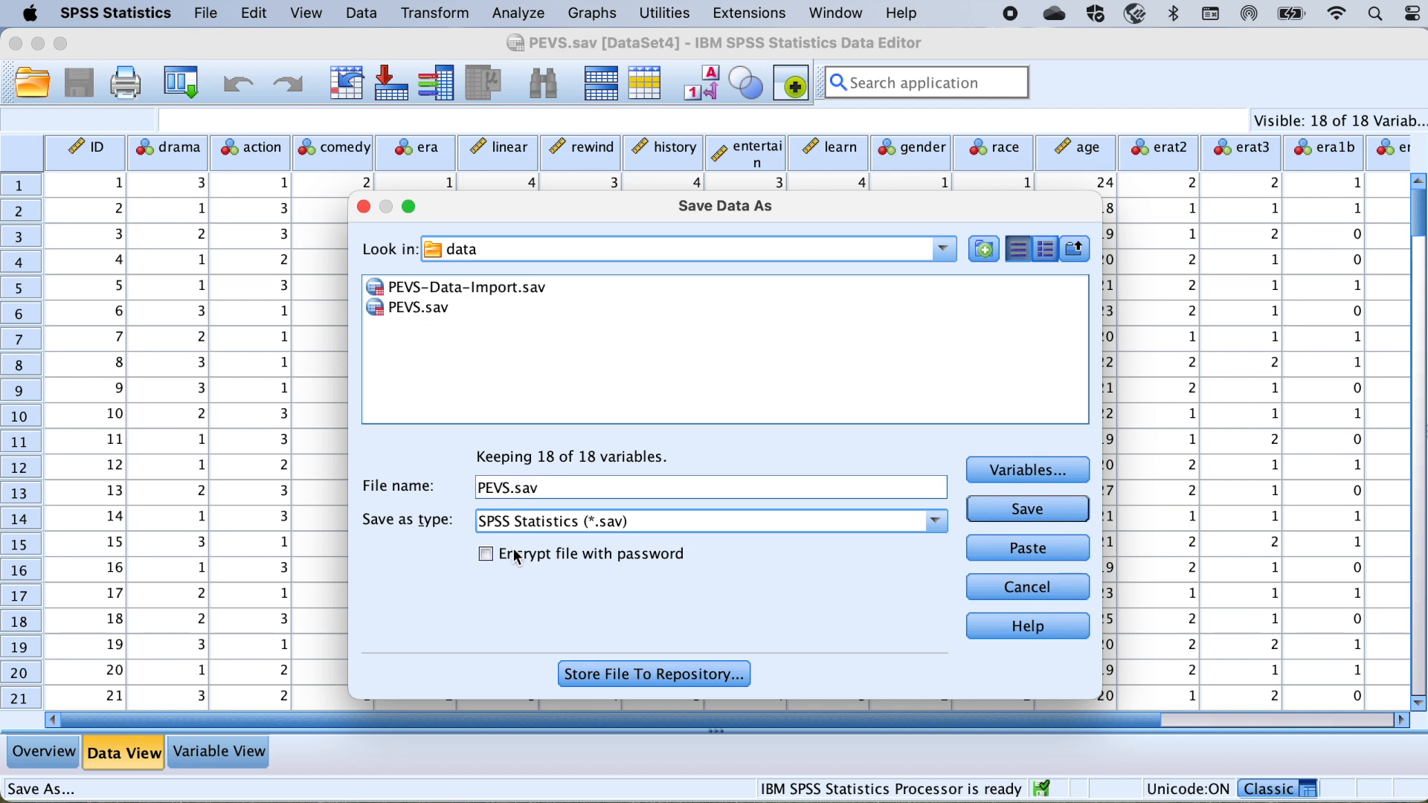
pyautogui.write('-Long')
# - Keep only the ID, history, entertain and learn variables in the copy and save it
pyautogui.click(1013, 476)
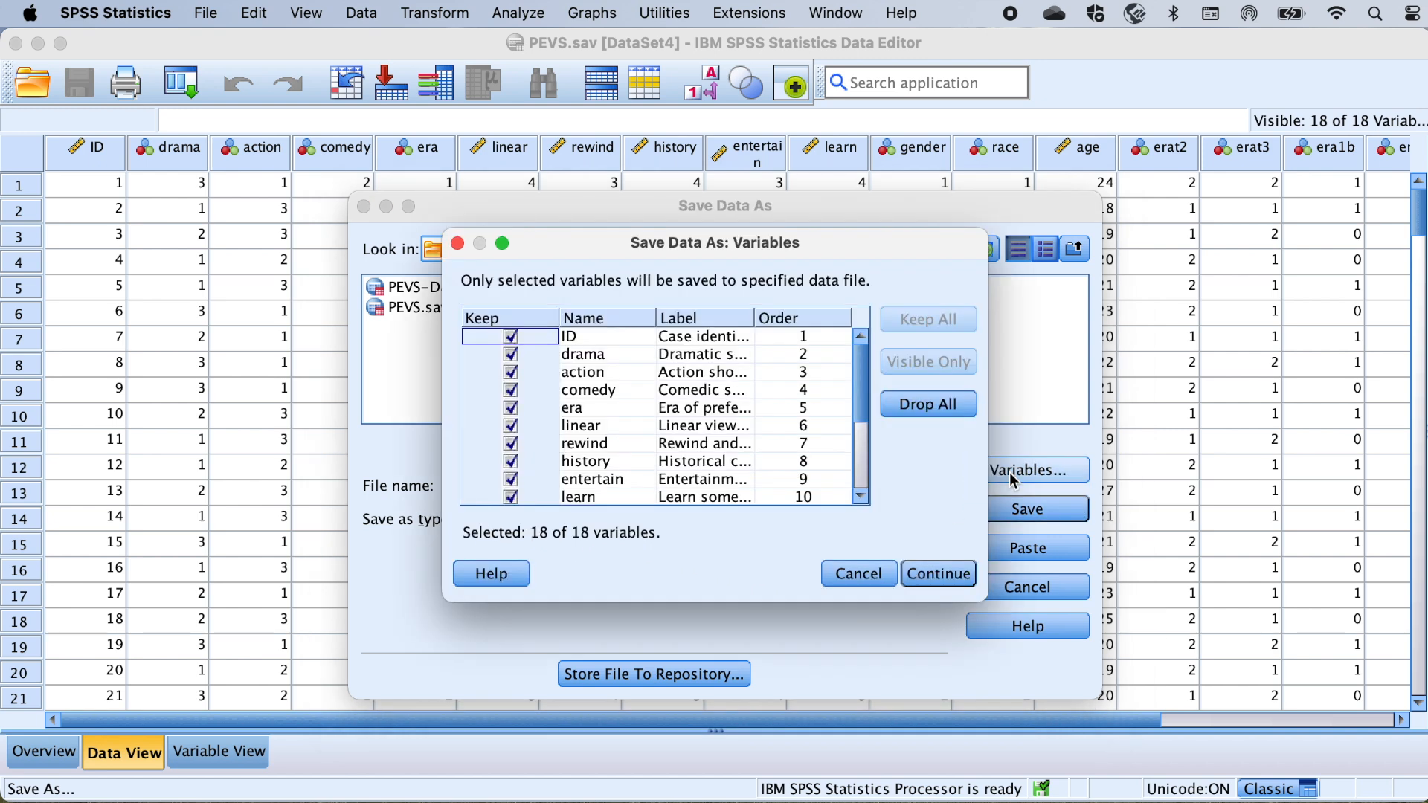
pyautogui.click(513, 356)
pyautogui.click(512, 373)
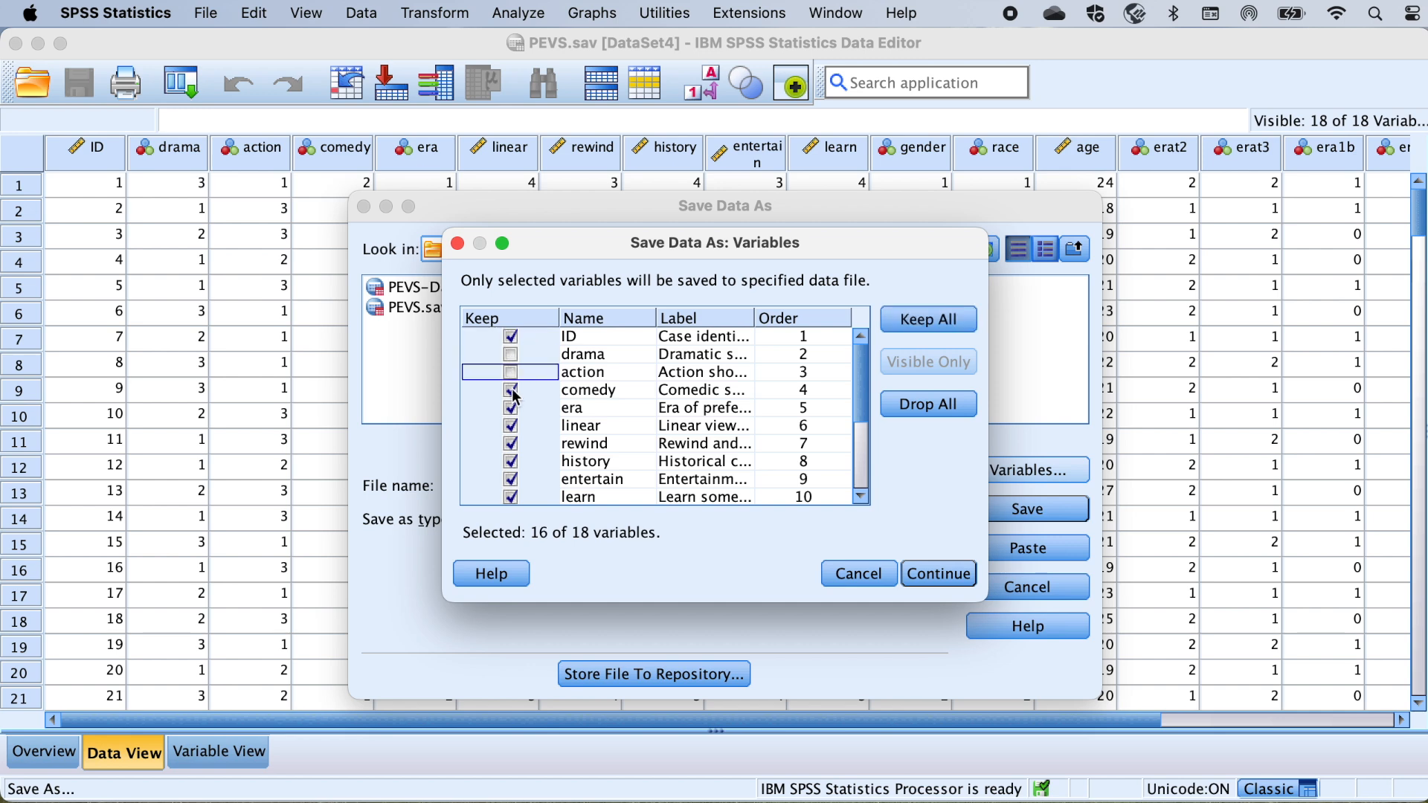
pyautogui.click(512, 408)
pyautogui.click(511, 389)
pyautogui.click(511, 425)
pyautogui.click(512, 444)
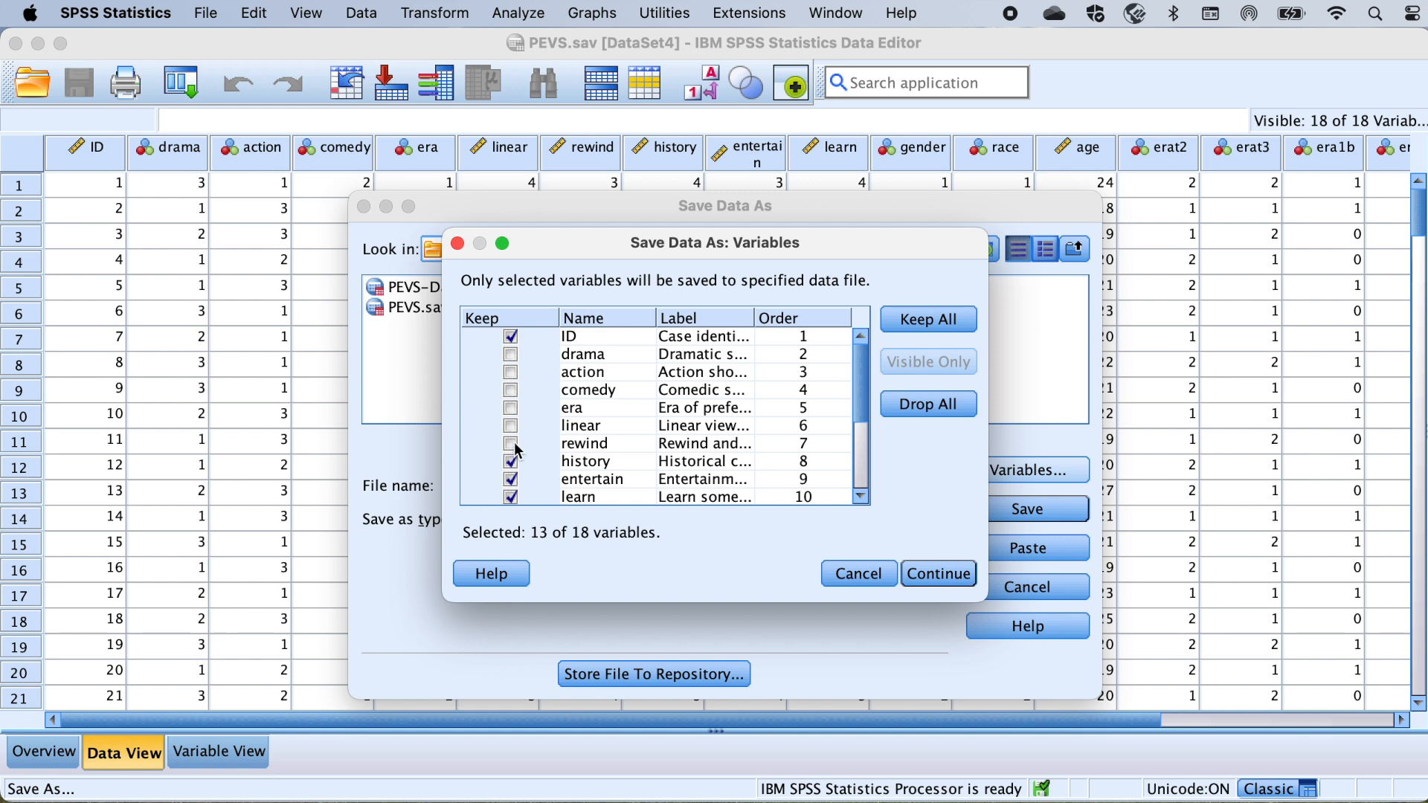
pyautogui.click(939, 575)
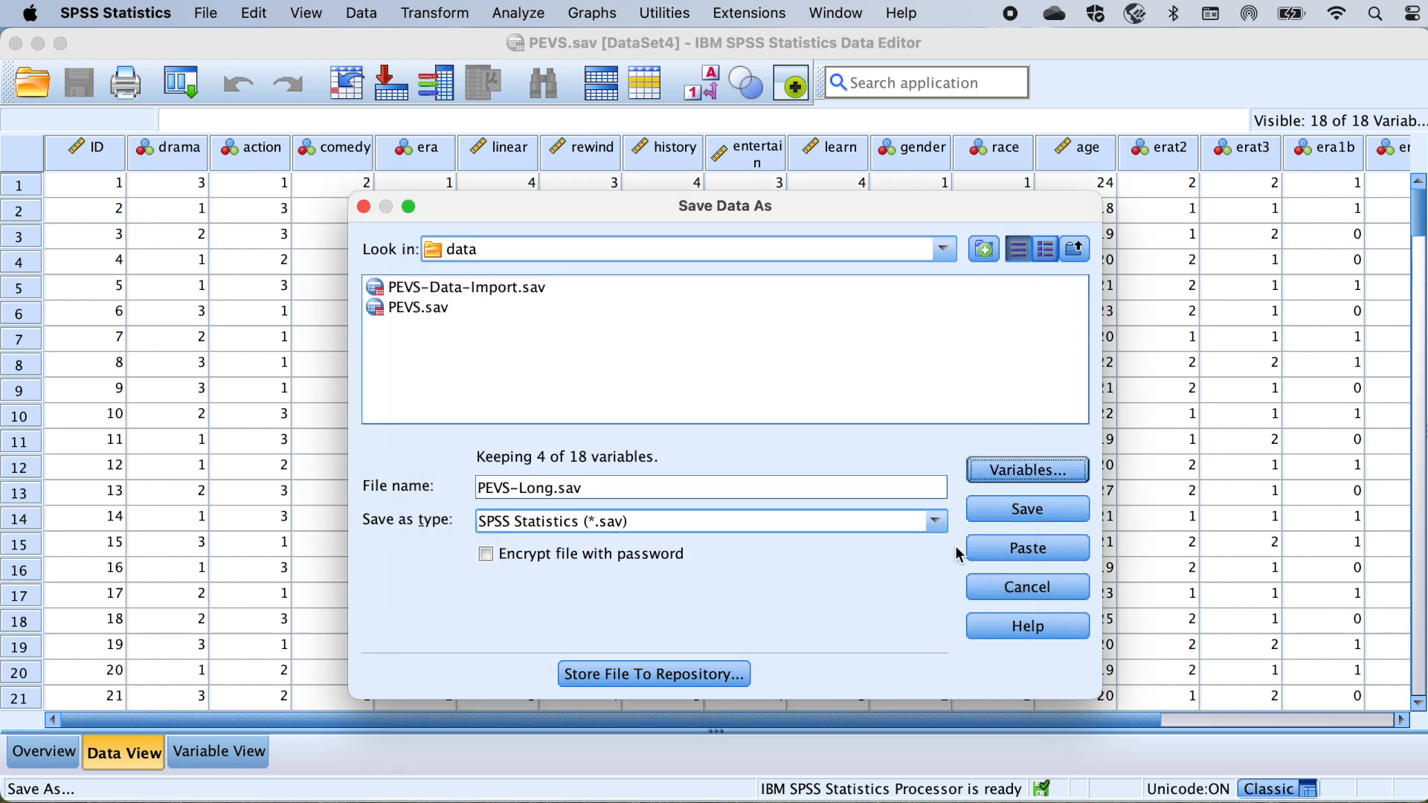
pyautogui.click(1033, 511)
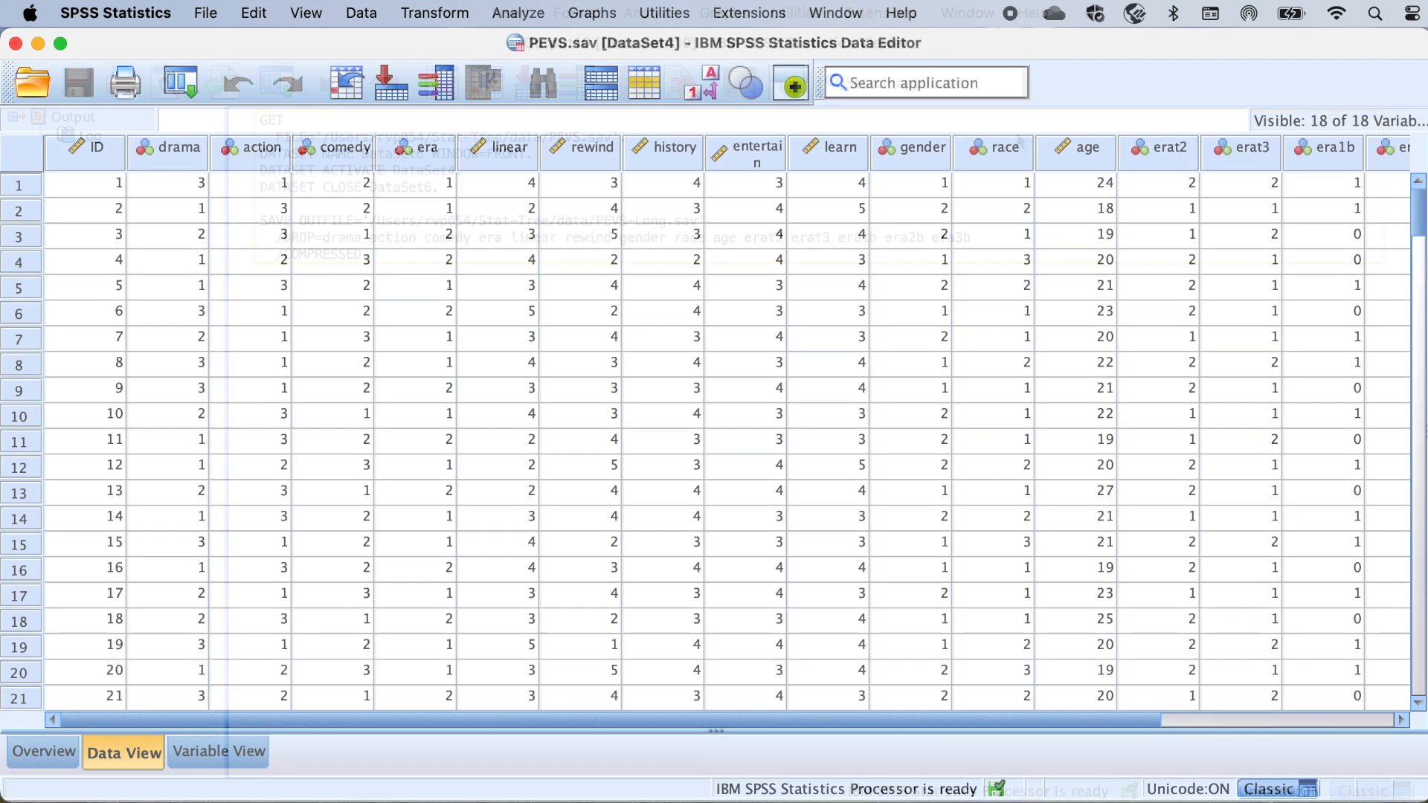
# - Open PEVS-Long.sav from the data folder and show its data values in a maximized window
pyautogui.click(200, 14)
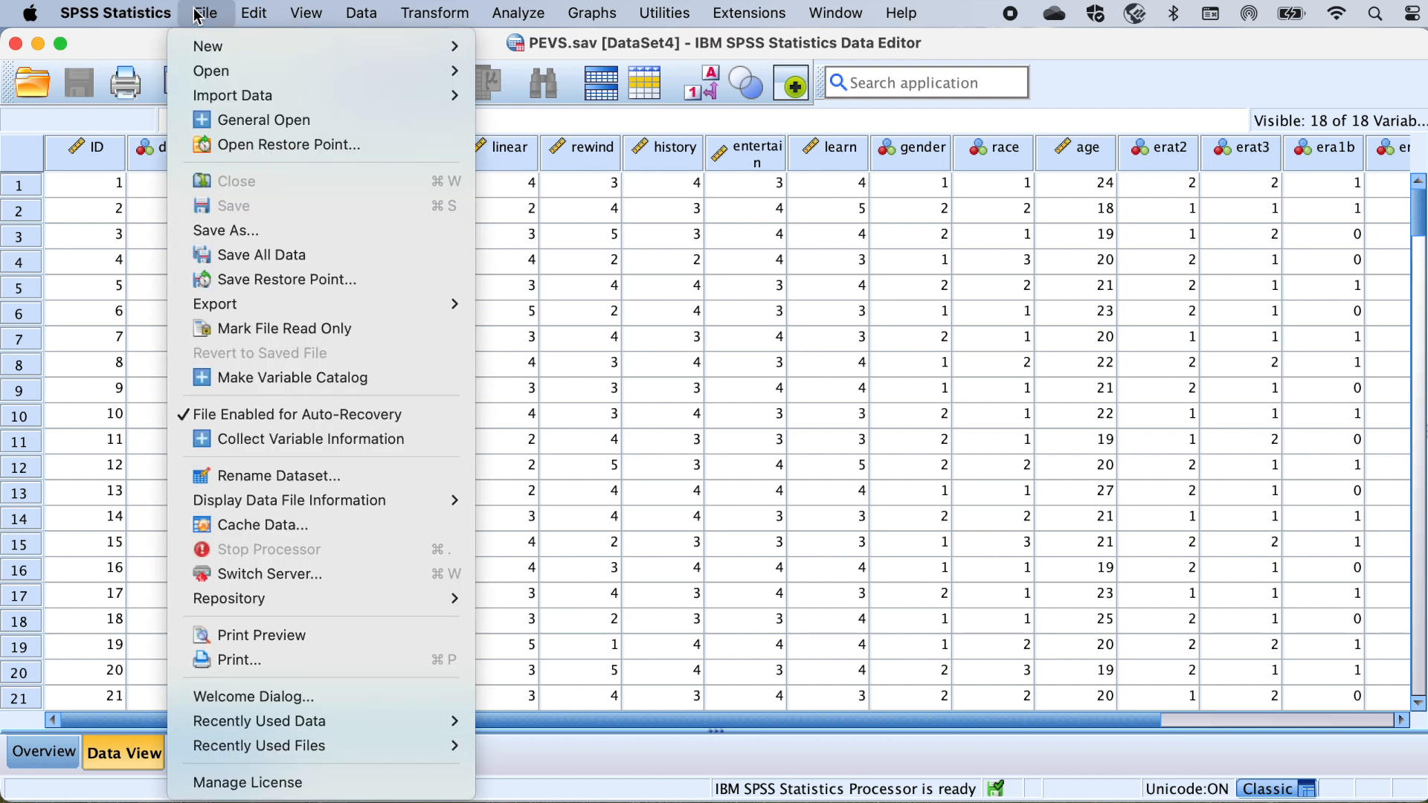
pyautogui.moveTo(222, 70)
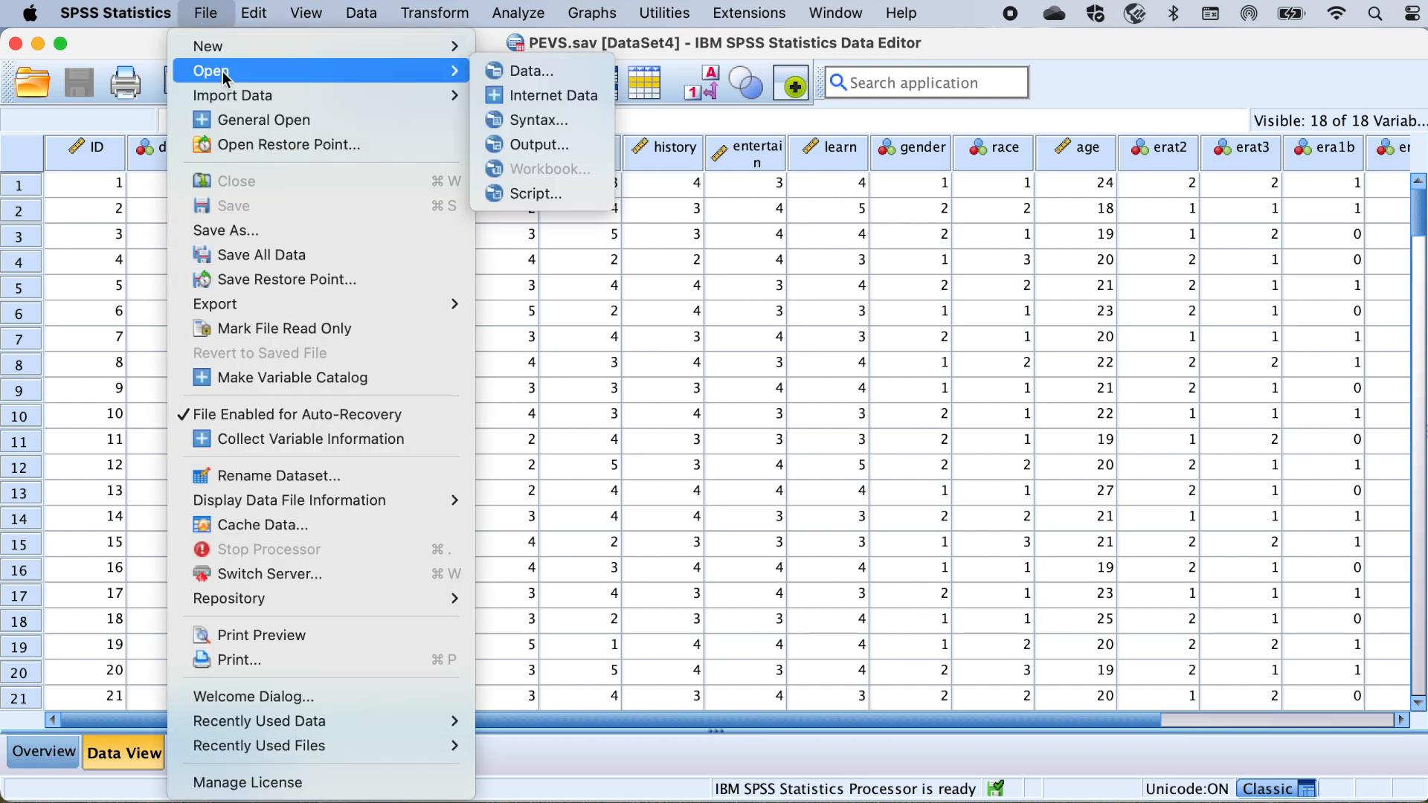
pyautogui.click(559, 72)
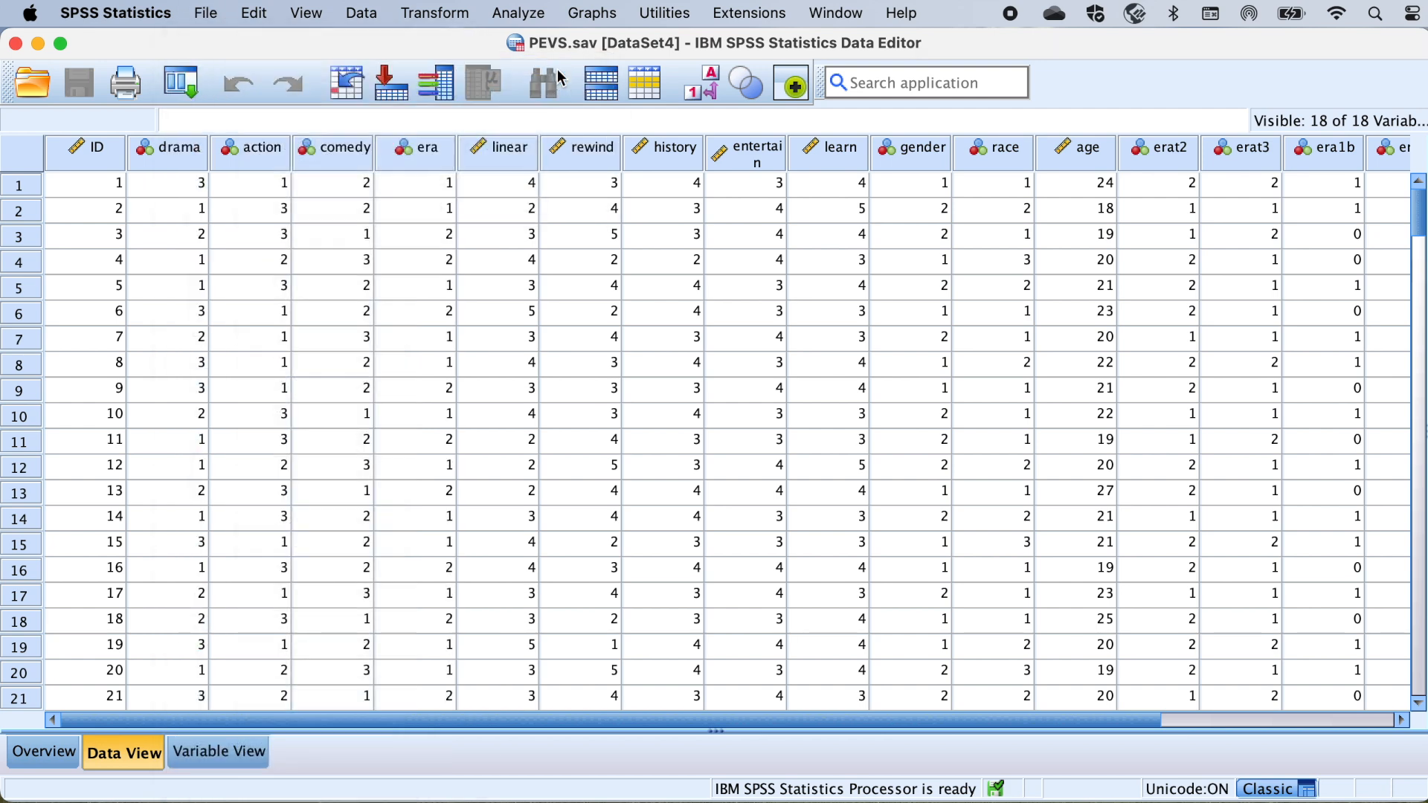
pyautogui.click(415, 308)
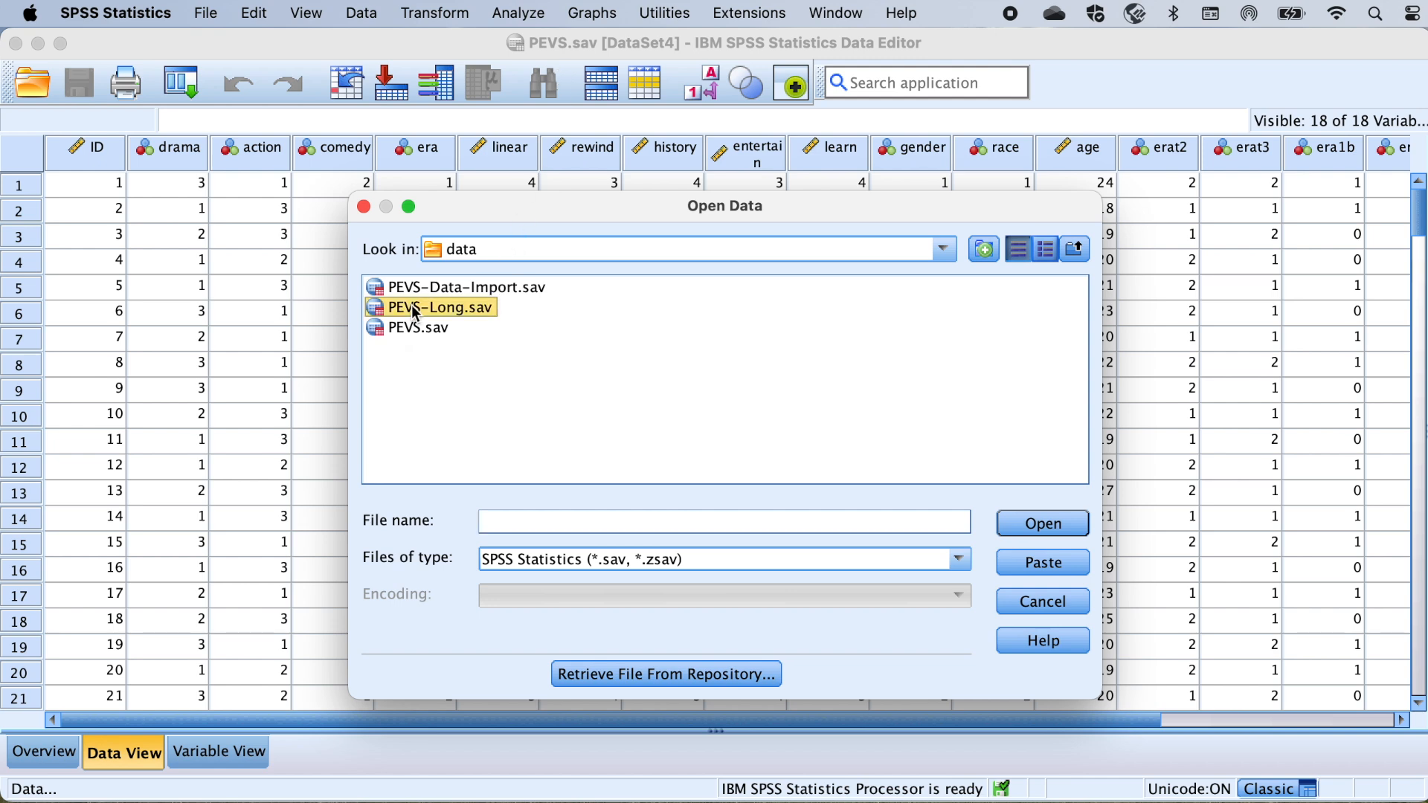
pyautogui.click(1038, 525)
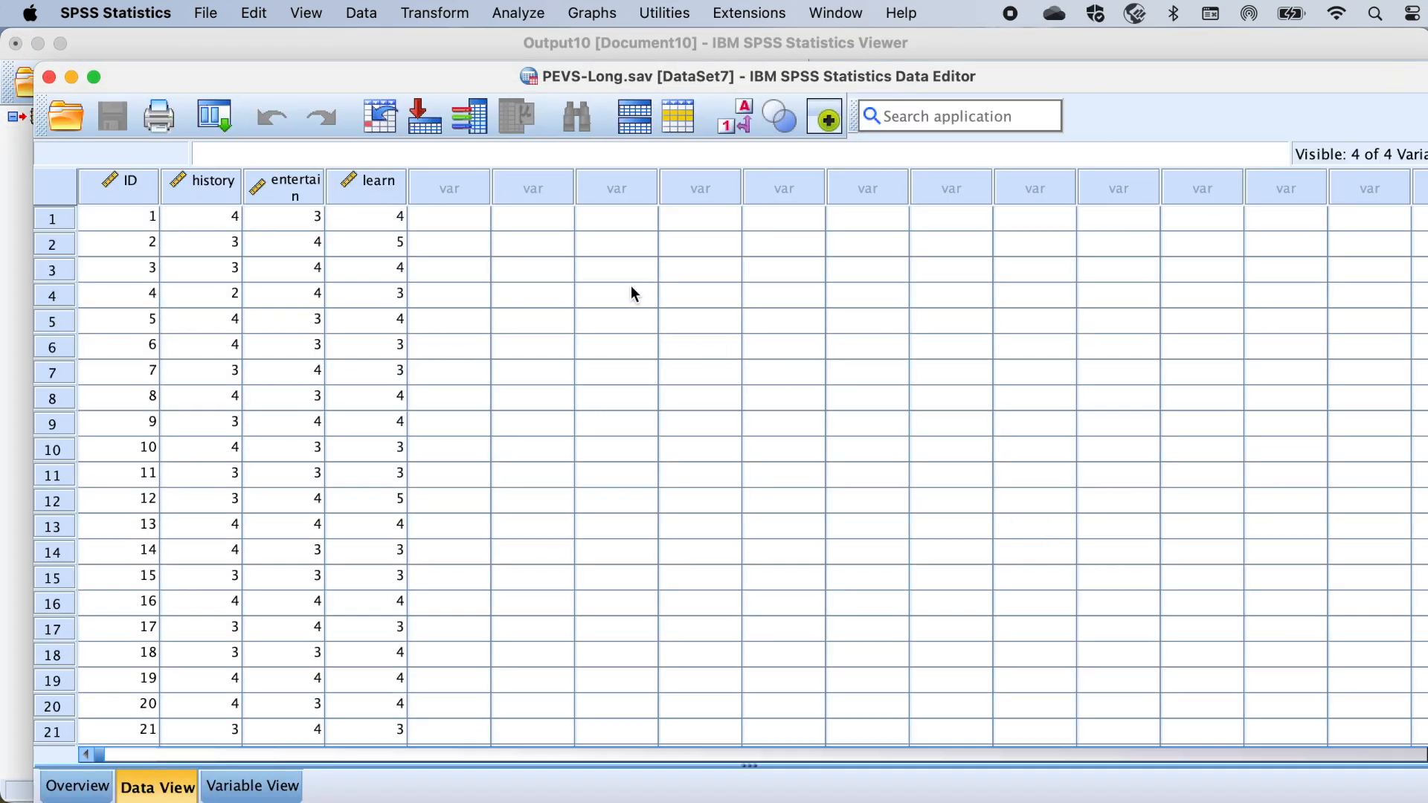
pyautogui.doubleClick(281, 73)
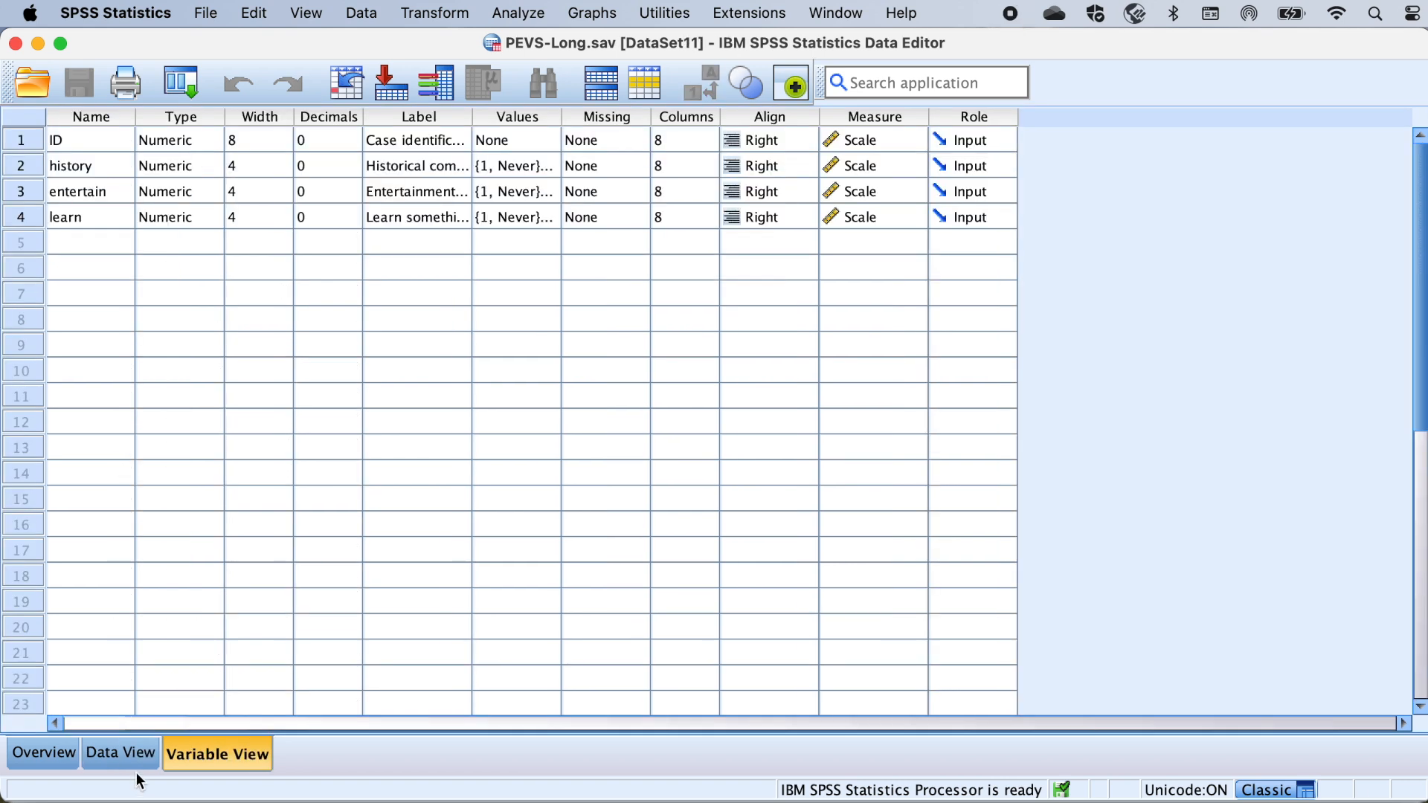
pyautogui.click(126, 751)
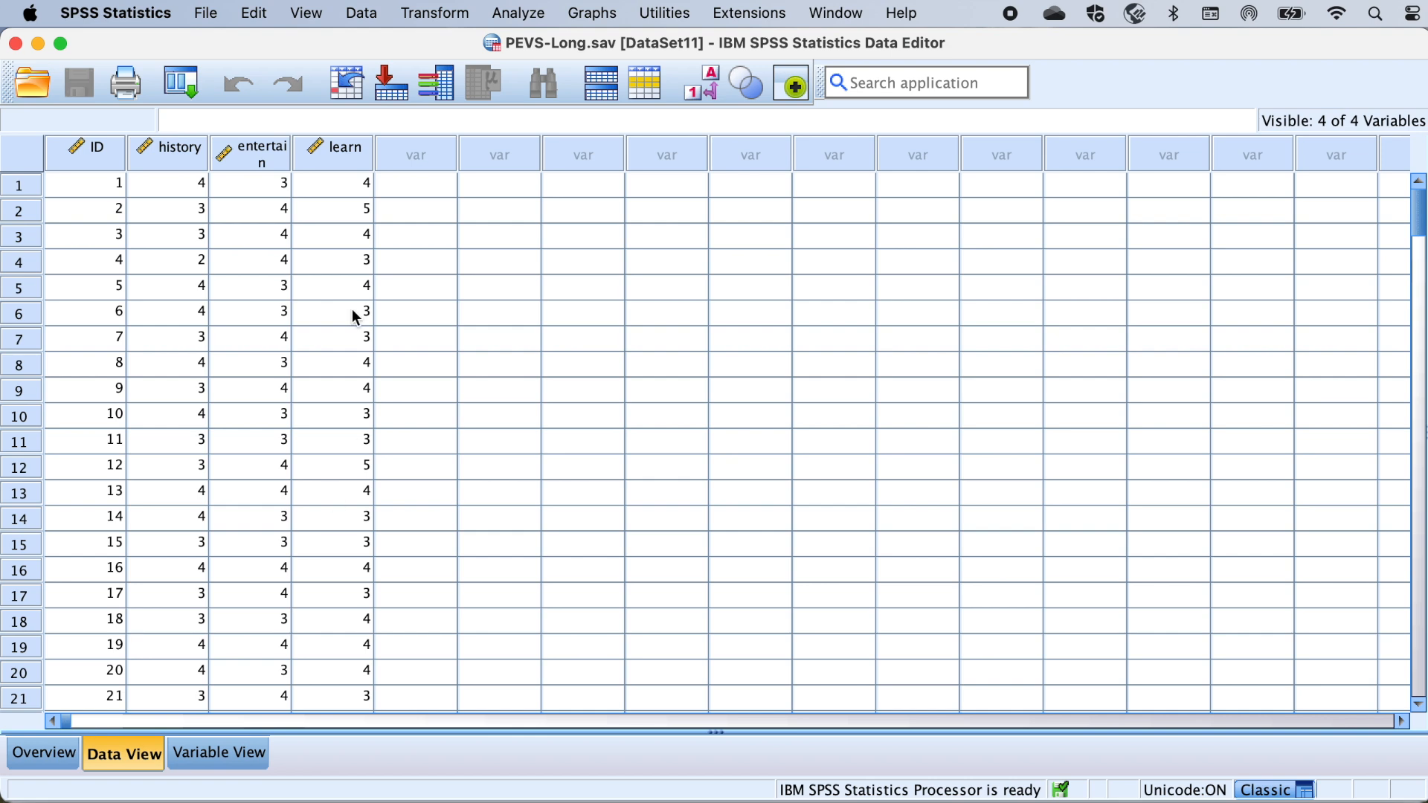
# - Start restructuring the selected variables into cases, using one variable group
pyautogui.click(362, 15)
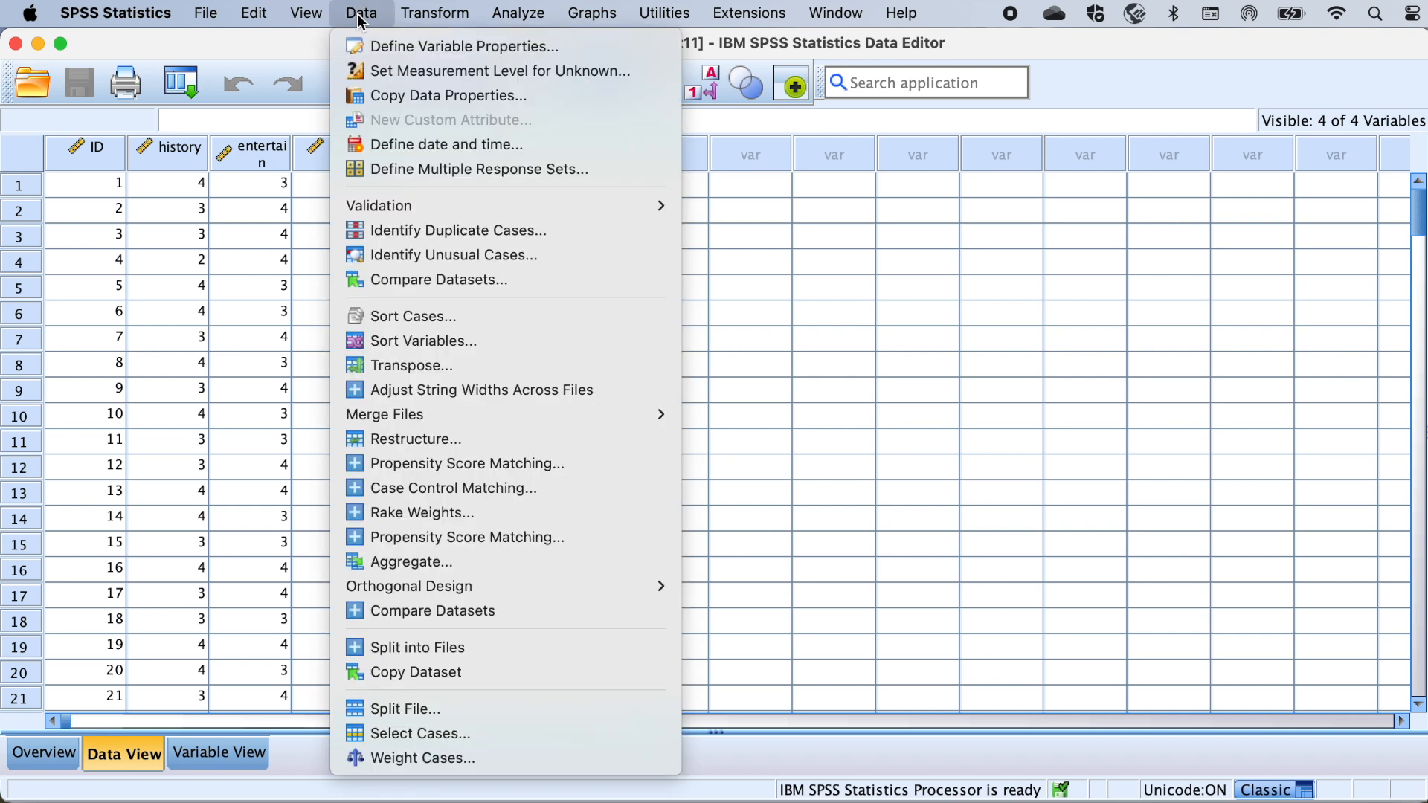
pyautogui.click(403, 439)
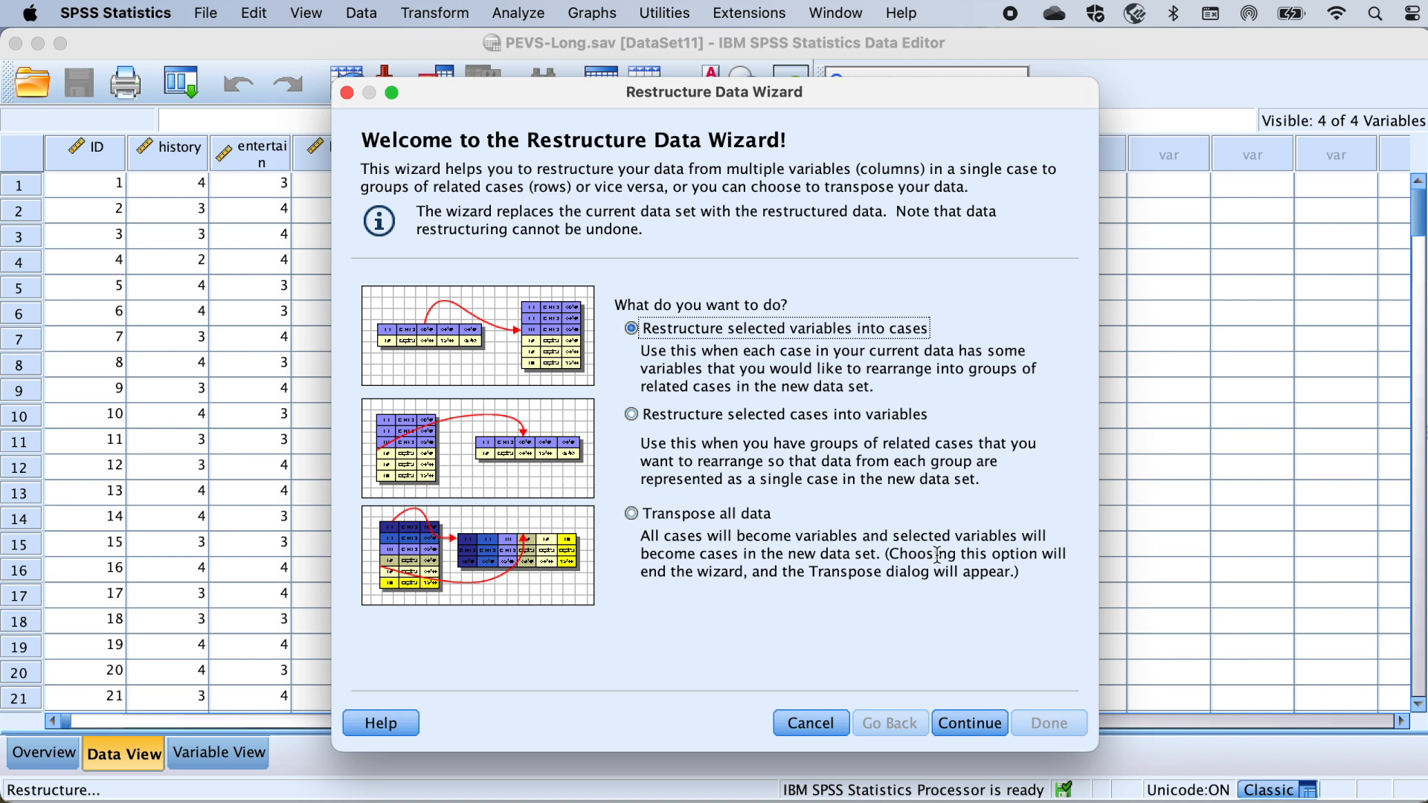
pyautogui.click(964, 728)
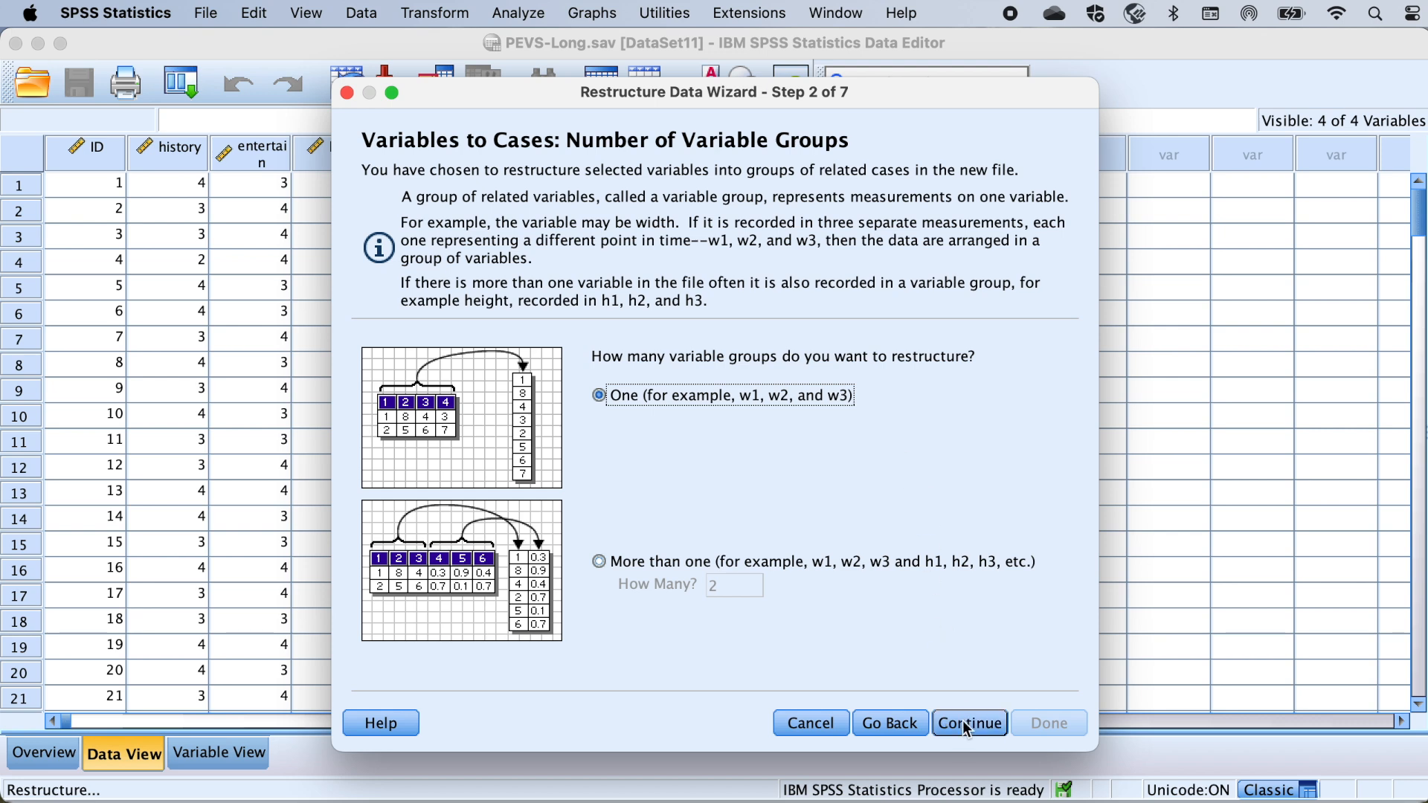
pyautogui.click(968, 725)
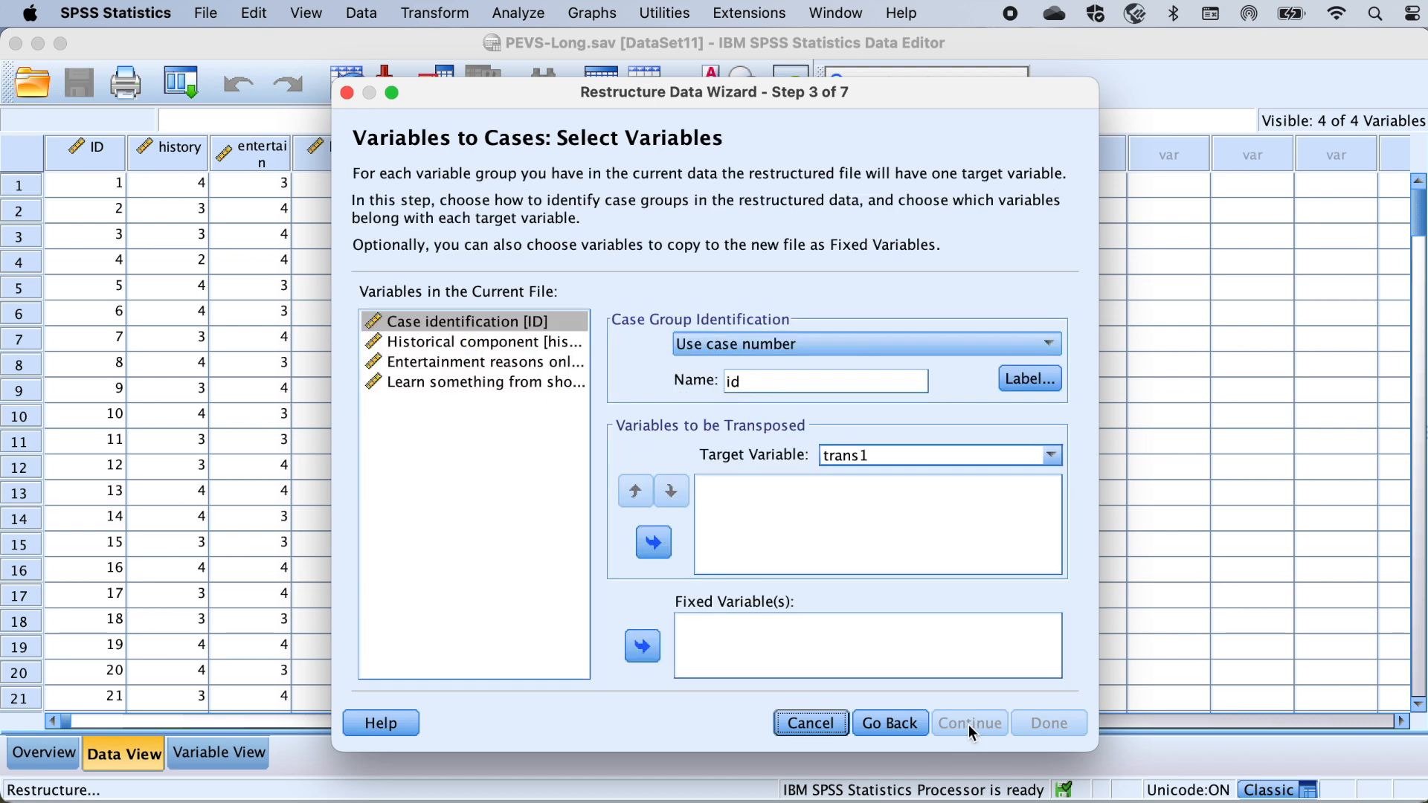
# - Set the case group identification to None and name the target variable frequency
pyautogui.click(1051, 347)
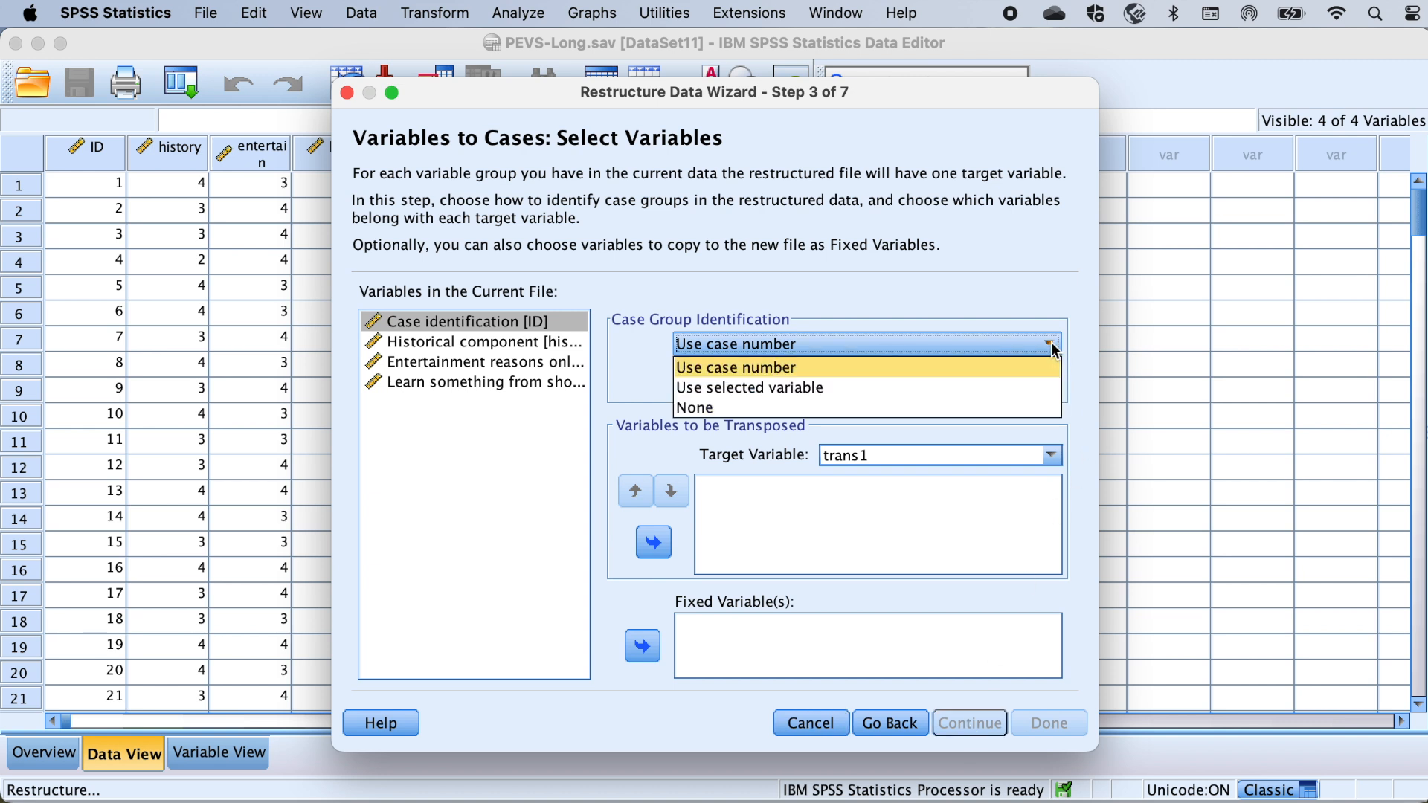
pyautogui.click(734, 406)
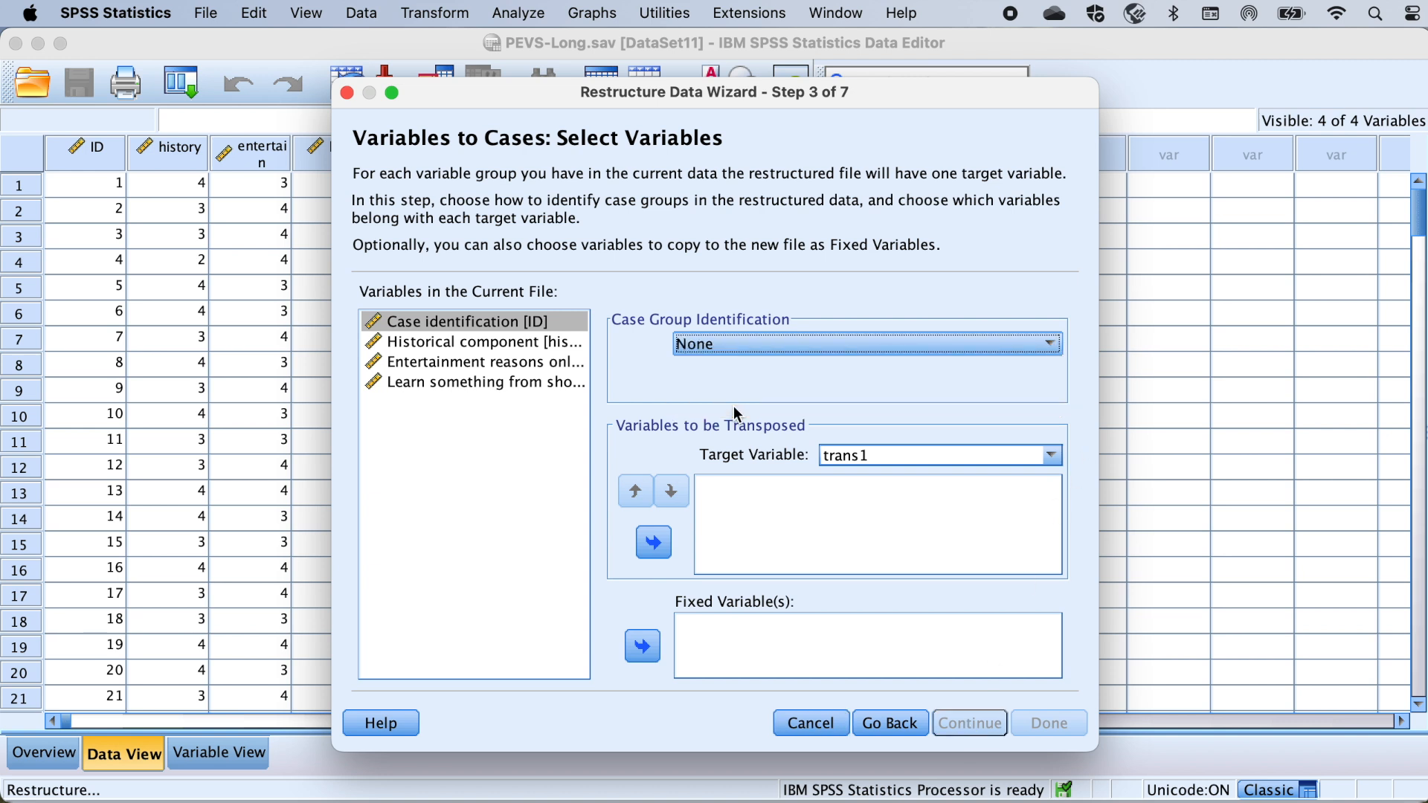
pyautogui.click(886, 455)
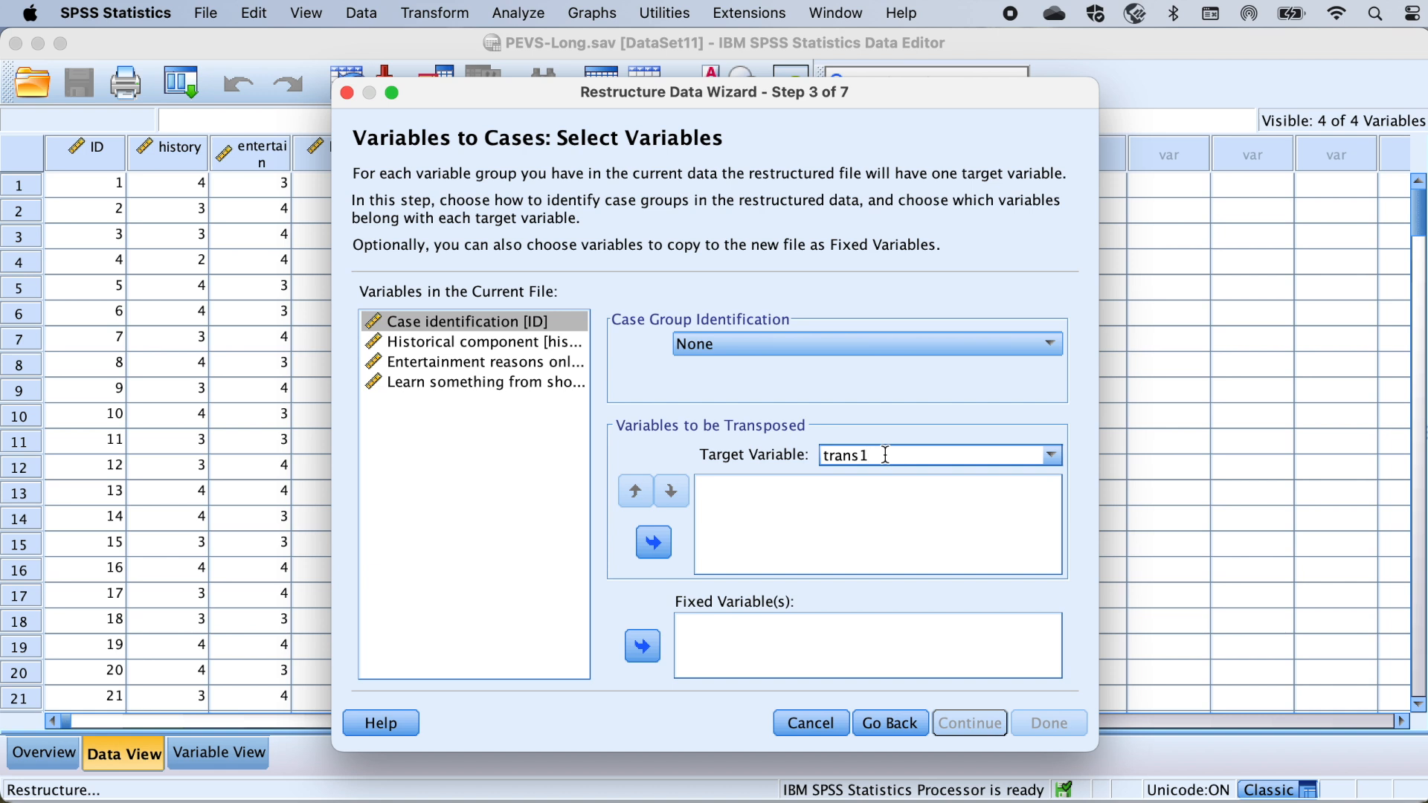
pyautogui.press('BackSpace')
pyautogui.press('BackSpace')
pyautogui.press('BackSpace')
pyautogui.press('BackSpace')
pyautogui.press('BackSpace')
pyautogui.press('BackSpace')
pyautogui.write('frequency')
# - Assign history, entertain and learn as the variables to be transposed and accept the variable selection
pyautogui.click(435, 344)
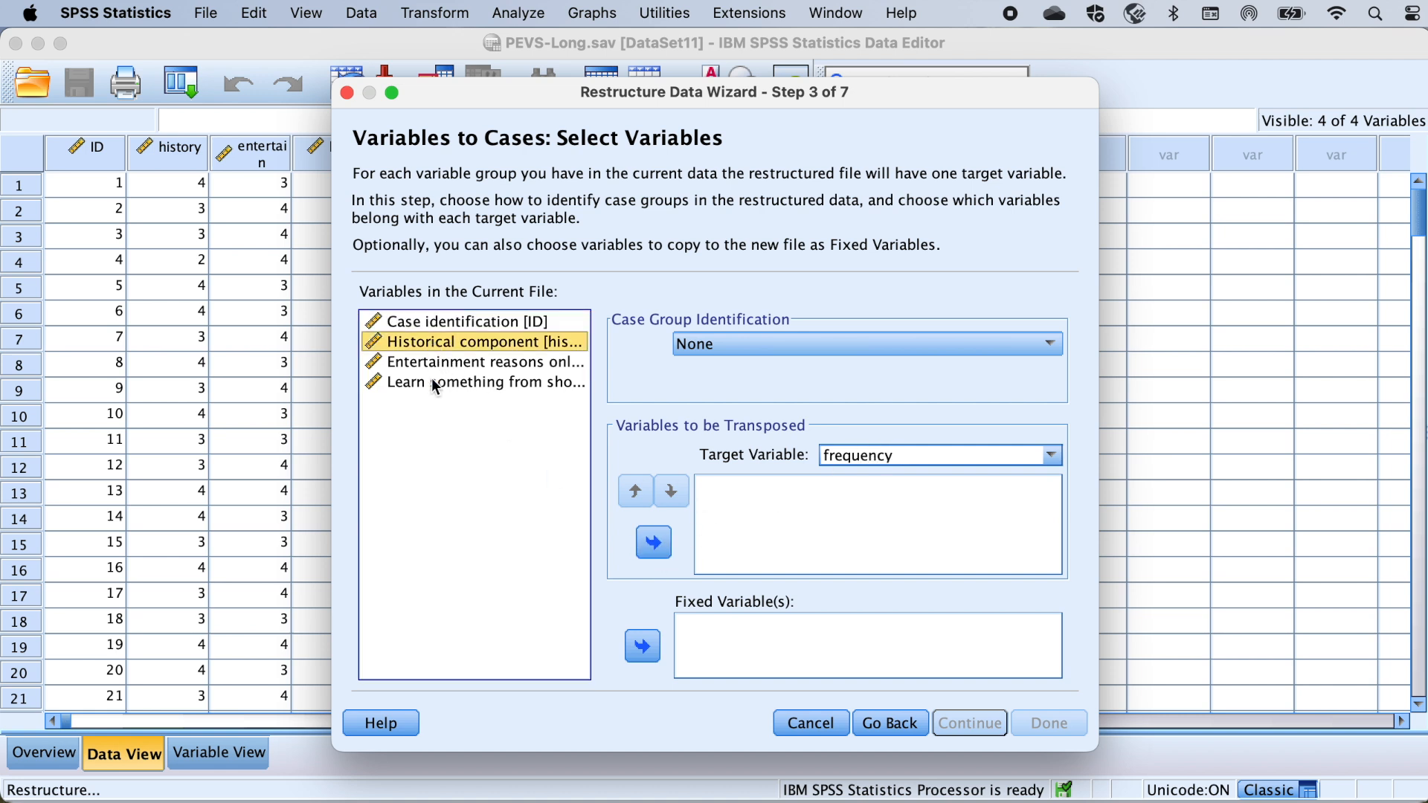
pyautogui.keyDown('shift'); pyautogui.click(436, 383); pyautogui.keyUp('shift')
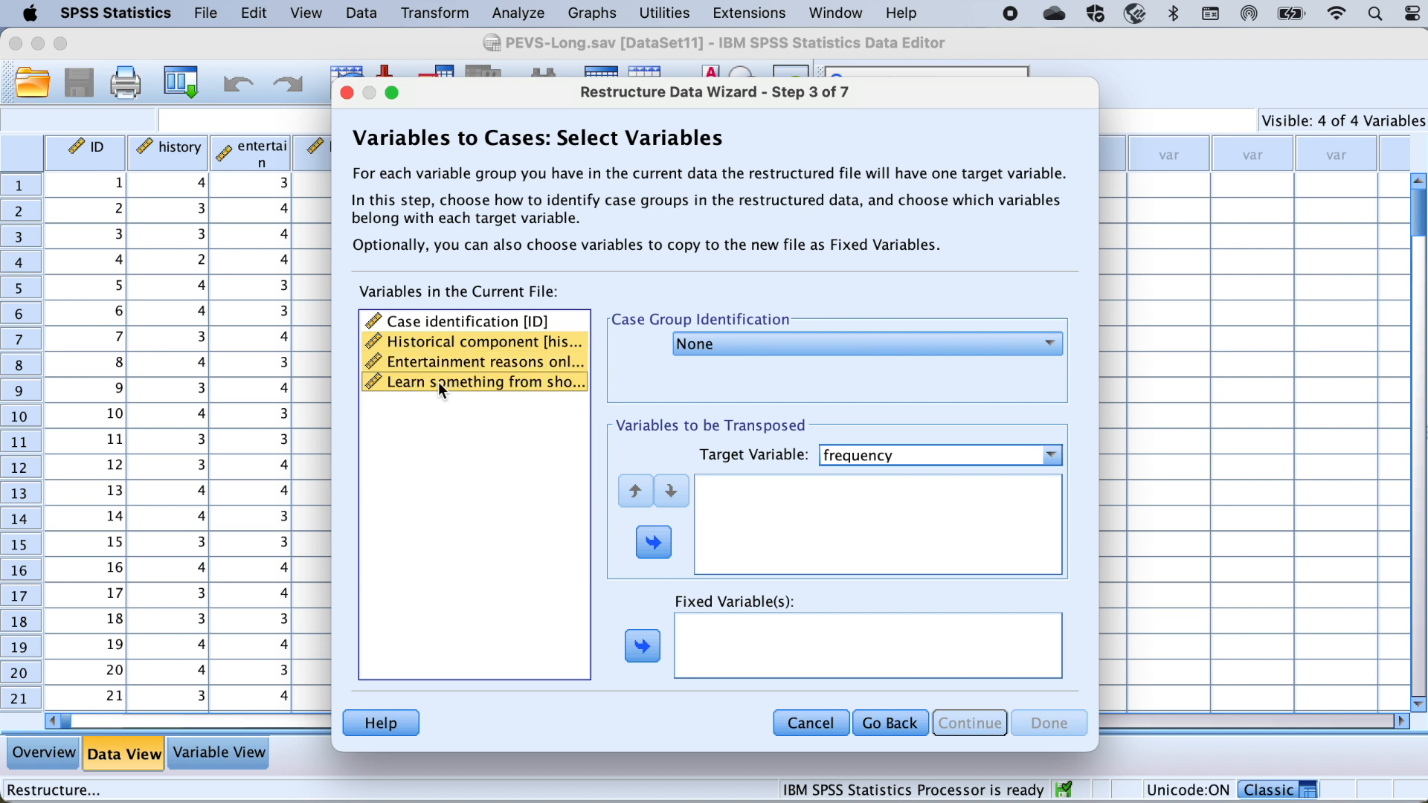
pyautogui.click(654, 544)
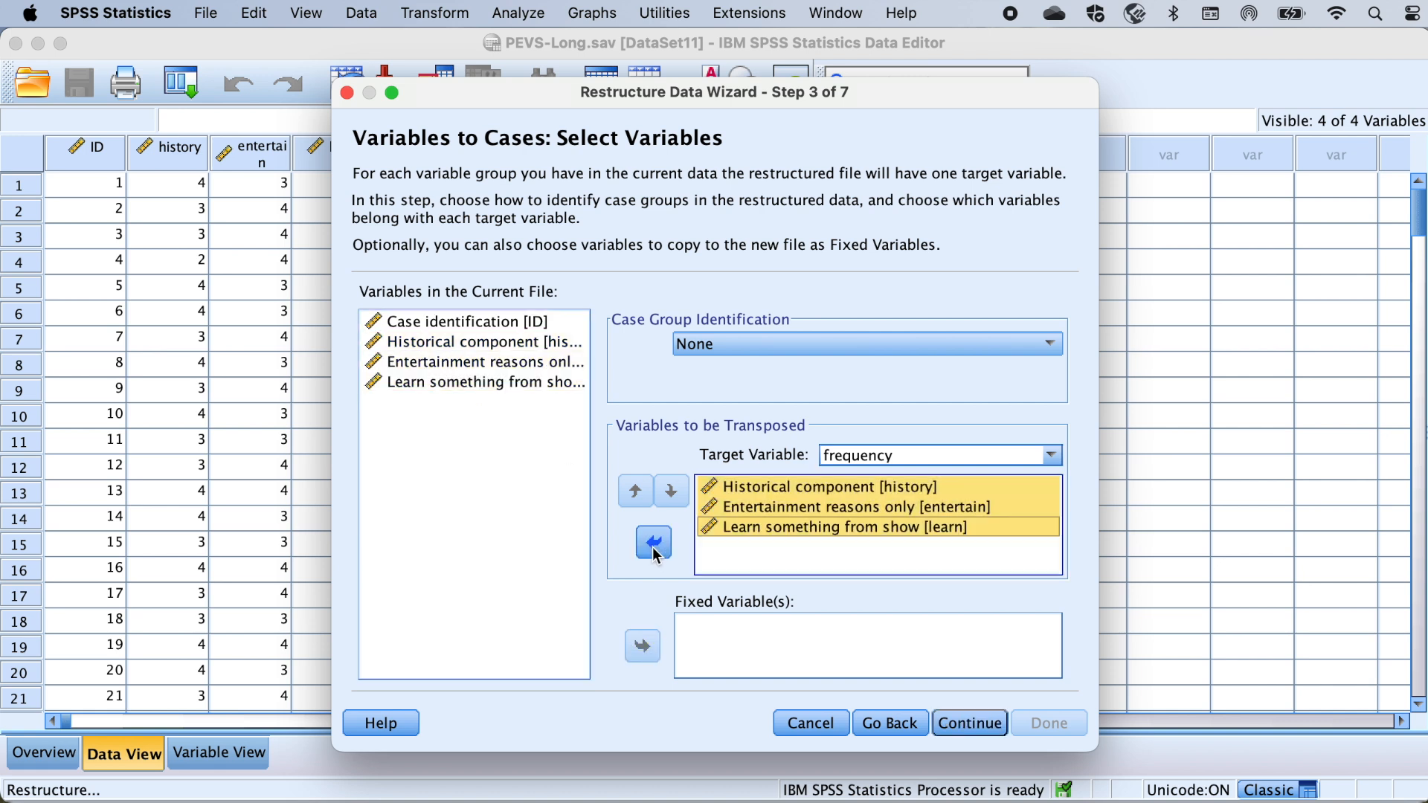
pyautogui.click(980, 725)
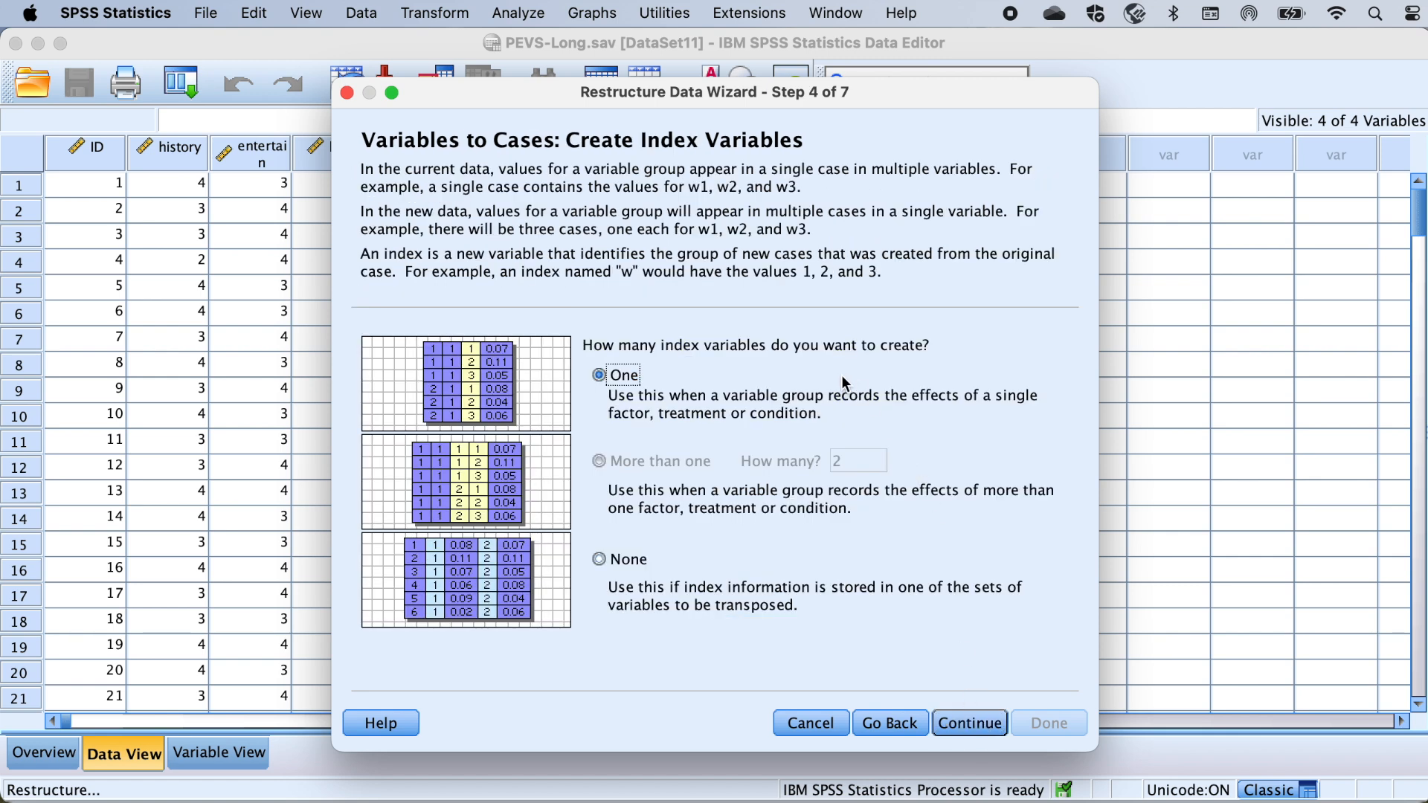
# - Choose one index variable with sequential numbers as its values and name it purpose
pyautogui.click(959, 724)
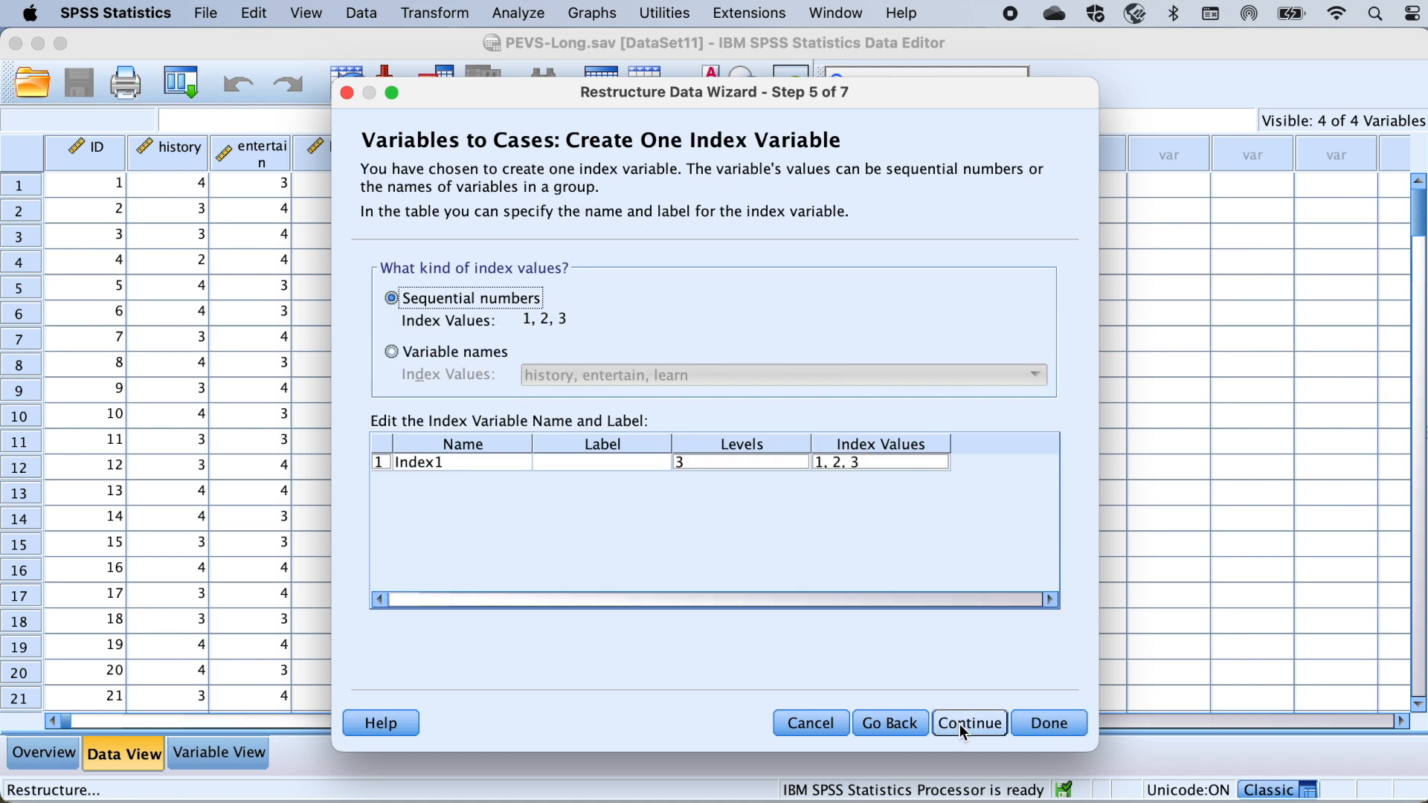
pyautogui.click(472, 461)
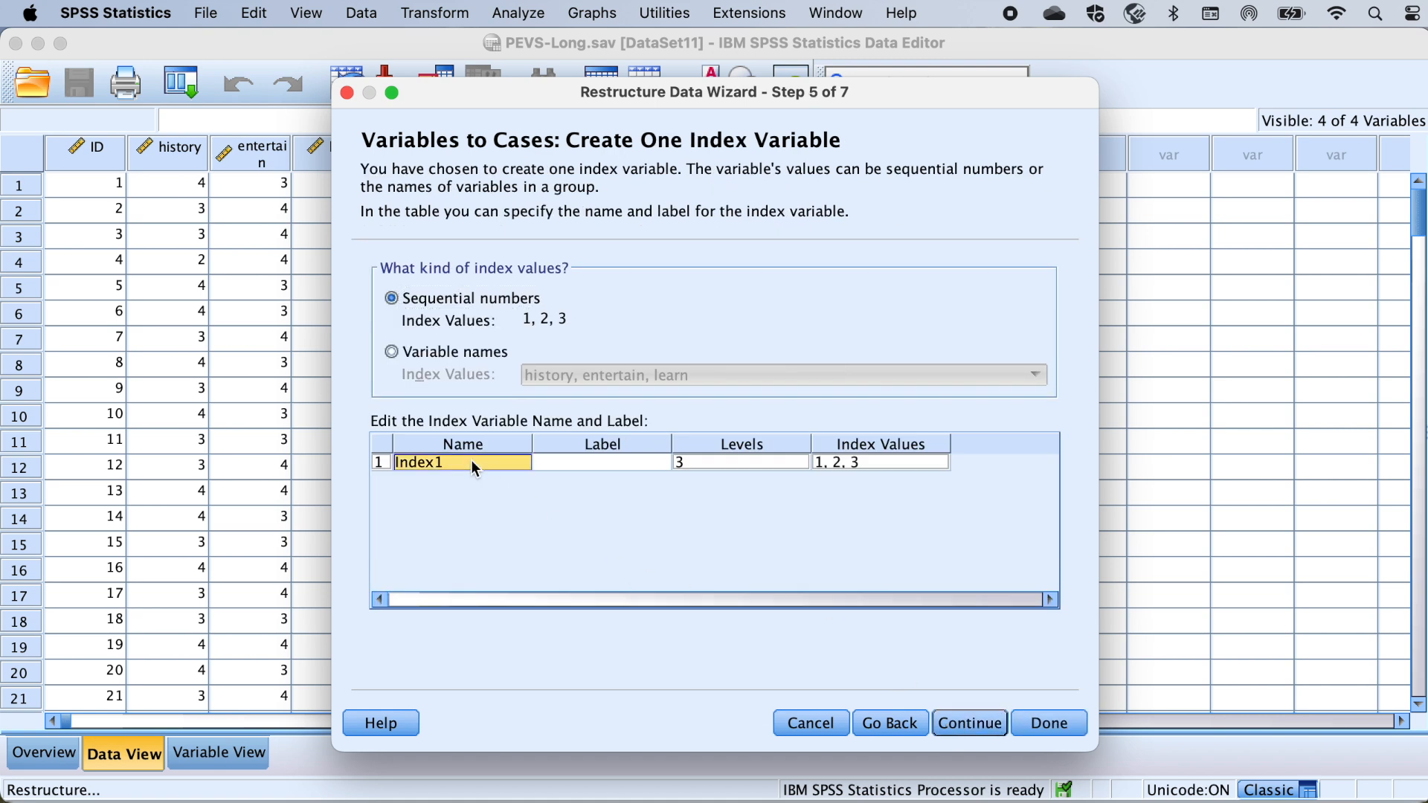
pyautogui.doubleClick(471, 460)
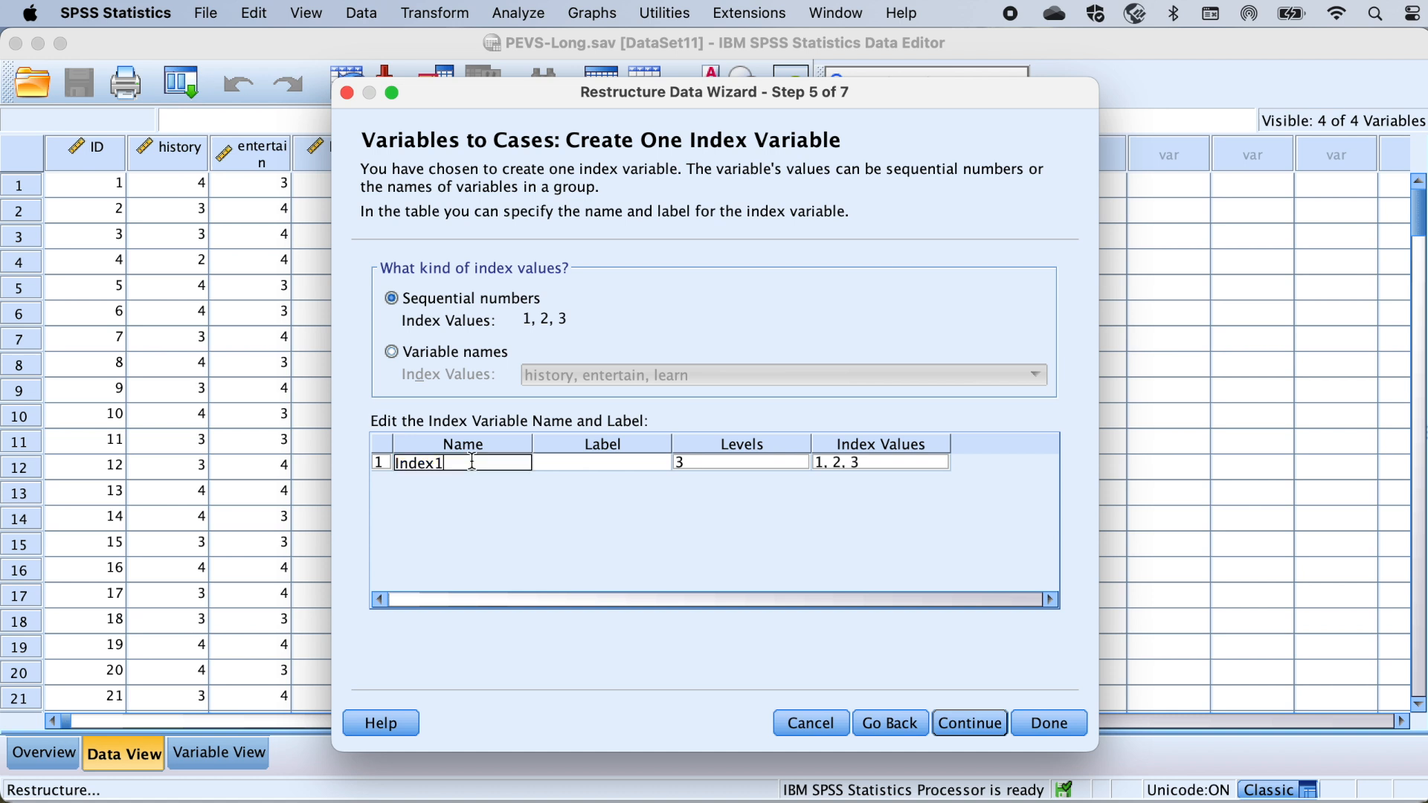
pyautogui.press('BackSpace')
pyautogui.press('BackSpace')
pyautogui.press('BackSpace')
pyautogui.press('BackSpace')
pyautogui.press('BackSpace')
pyautogui.press('BackSpace')
pyautogui.write('purpose')
# - Label the purpose index variable "Purpose for viewing" and proceed to the restructuring options
pyautogui.click(573, 461)
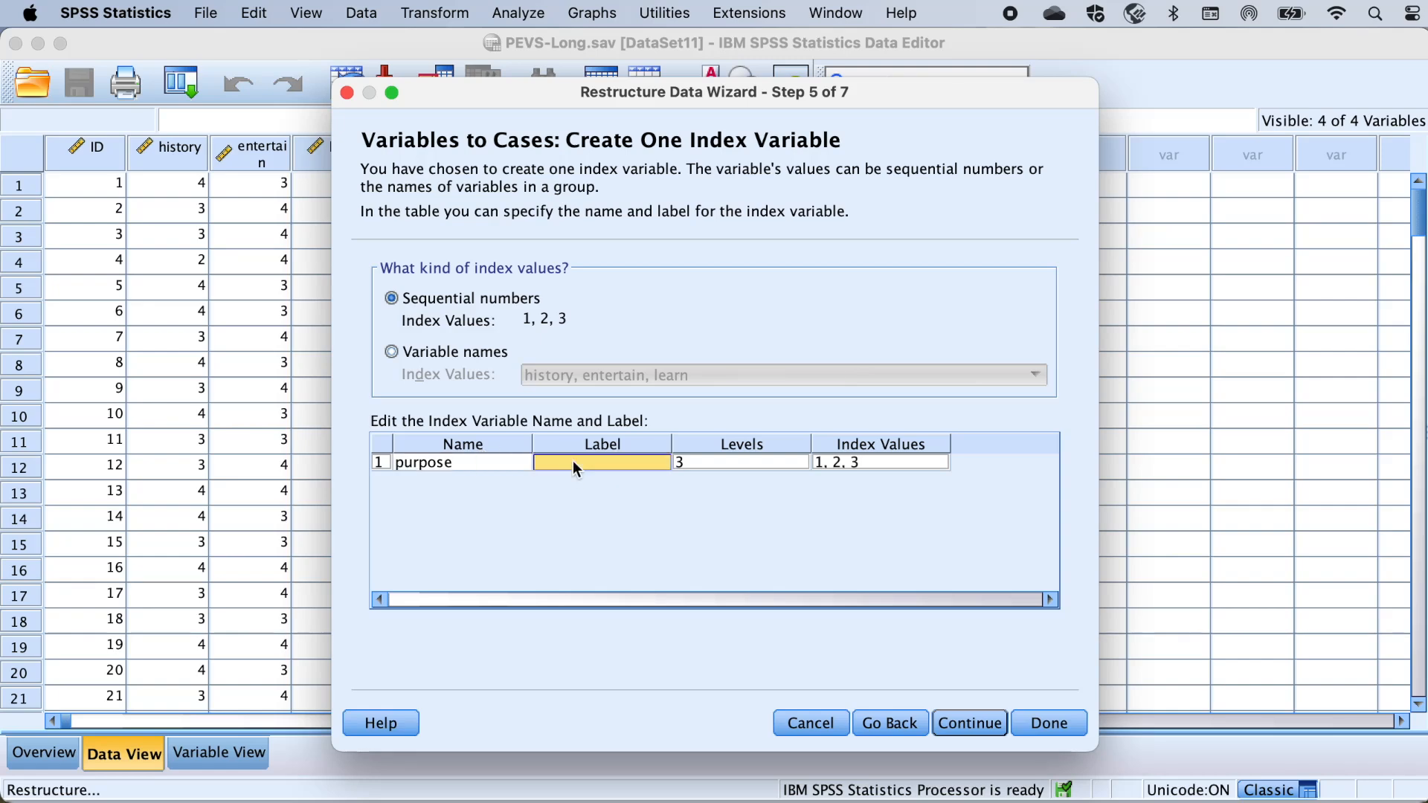
pyautogui.click(572, 461)
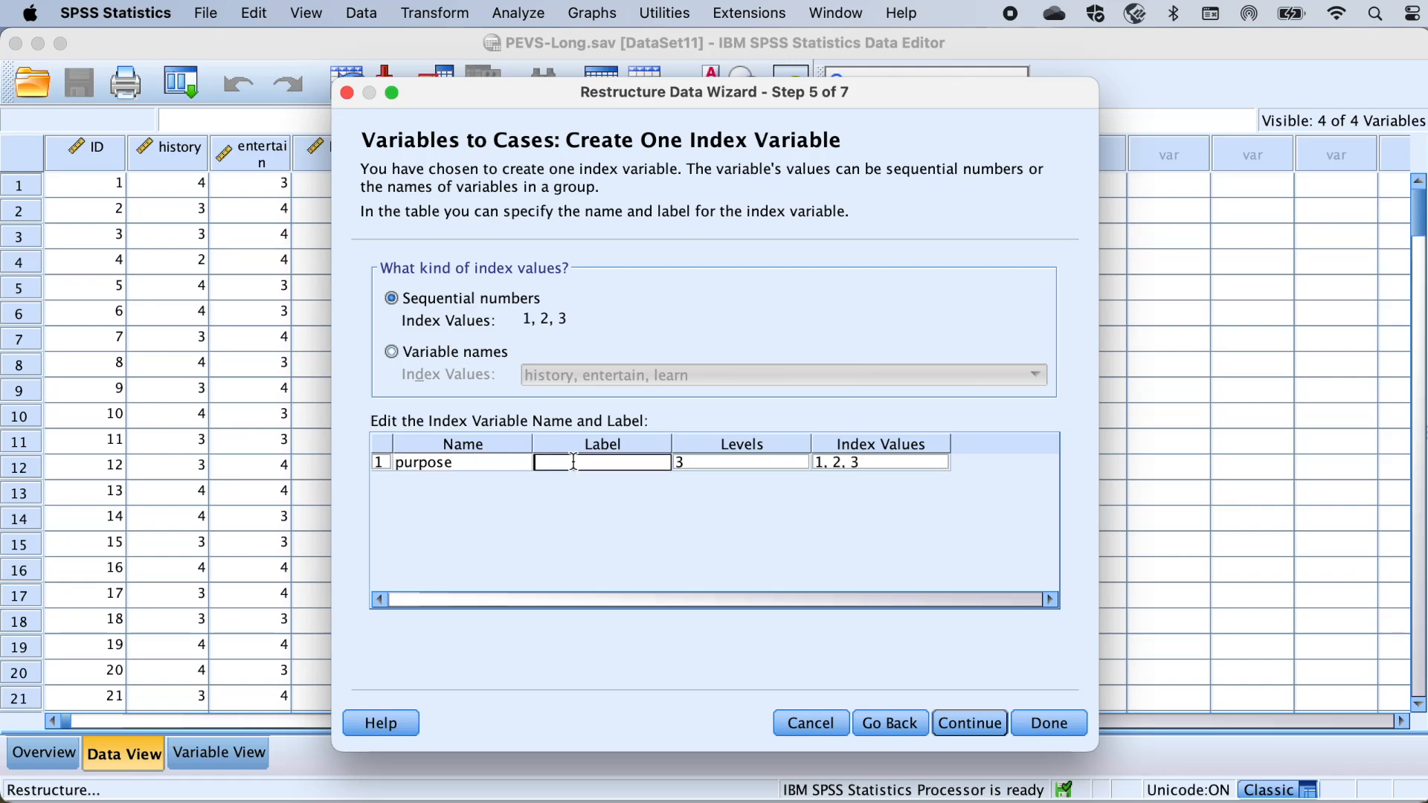
pyautogui.write('Purpose for viewing')
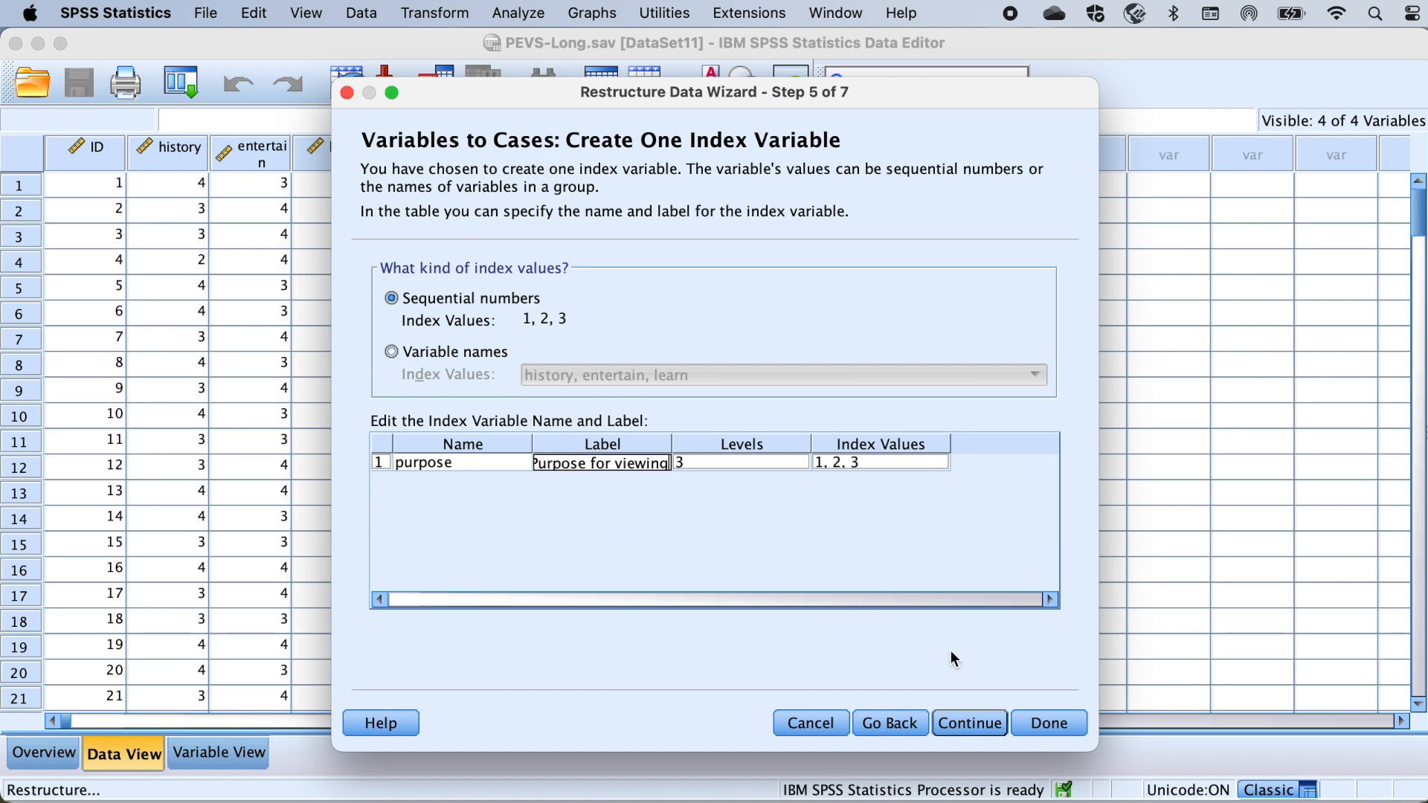
pyautogui.click(959, 726)
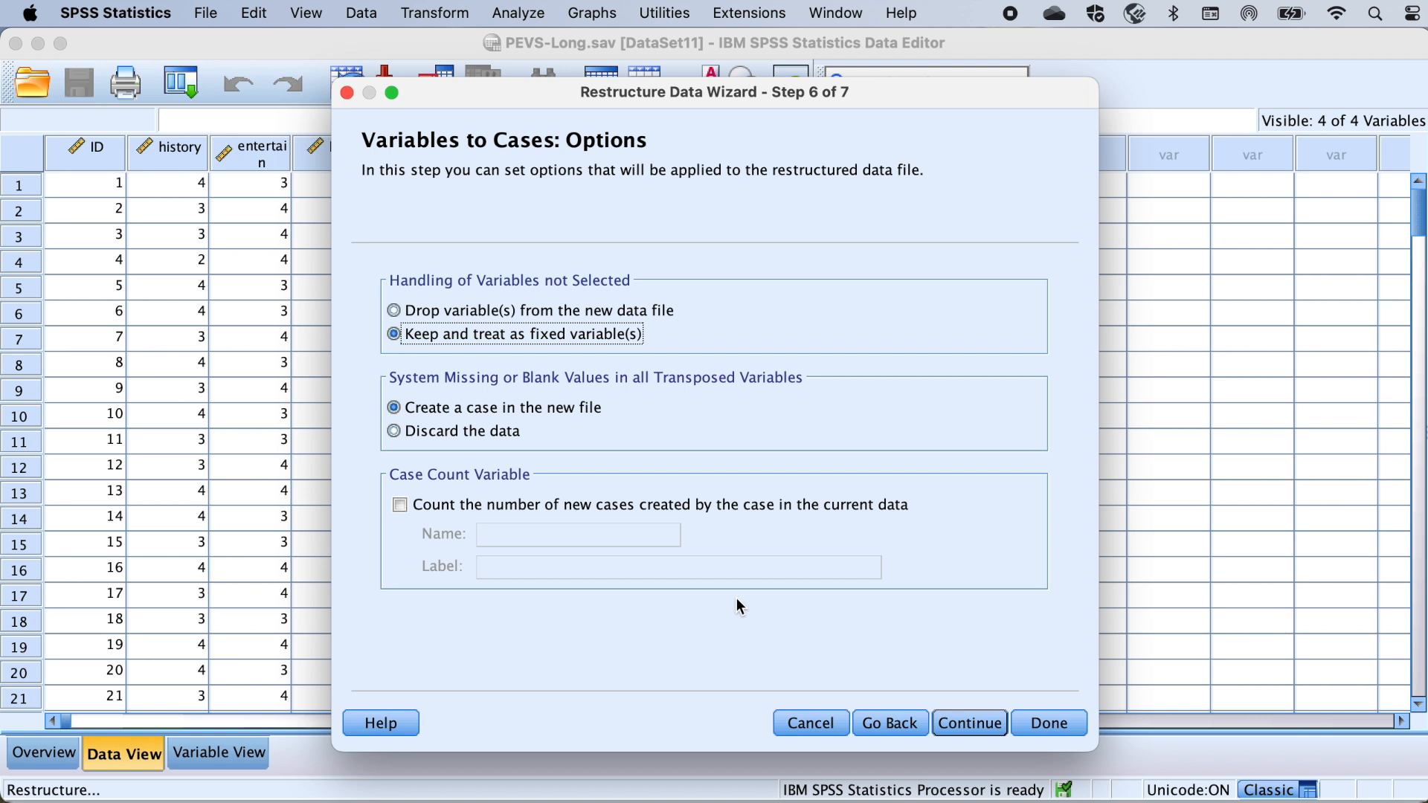
# - Accept the options that keep unselected variables as fixed and create cases for missing values, and restructure the data now
pyautogui.click(961, 717)
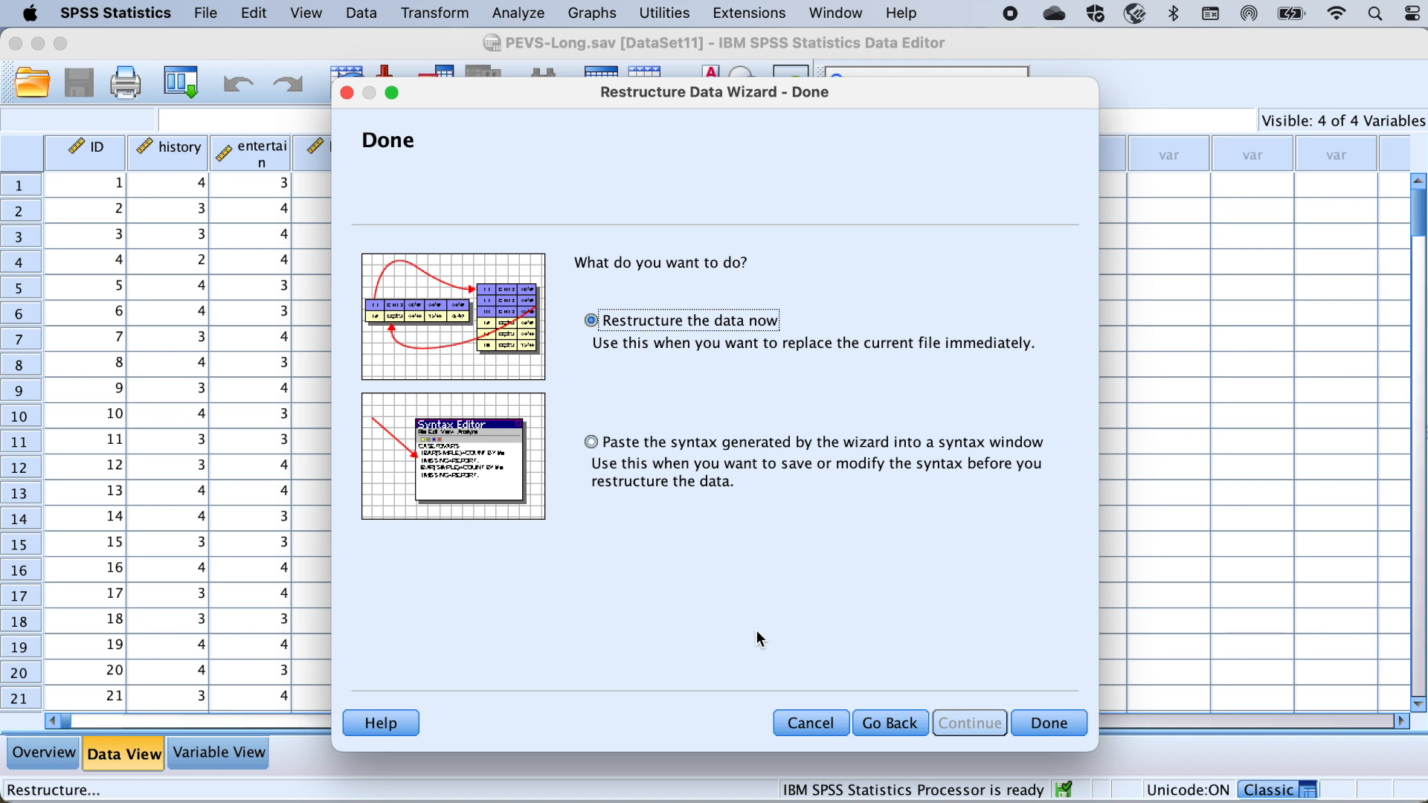
pyautogui.click(1046, 725)
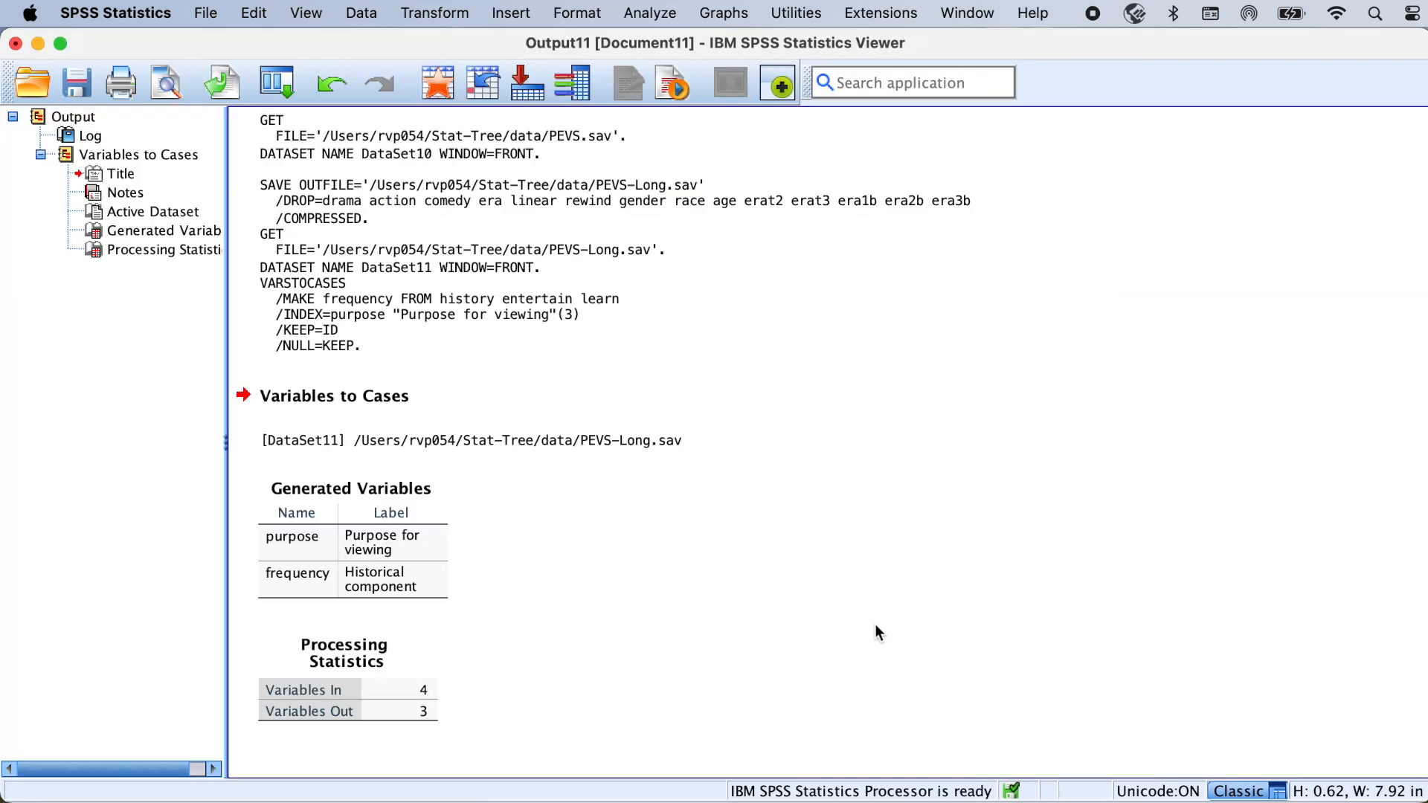
# - Switch to the PEVS-Long.sav dataset to examine the restructured data and its variable definitions
pyautogui.click(968, 13)
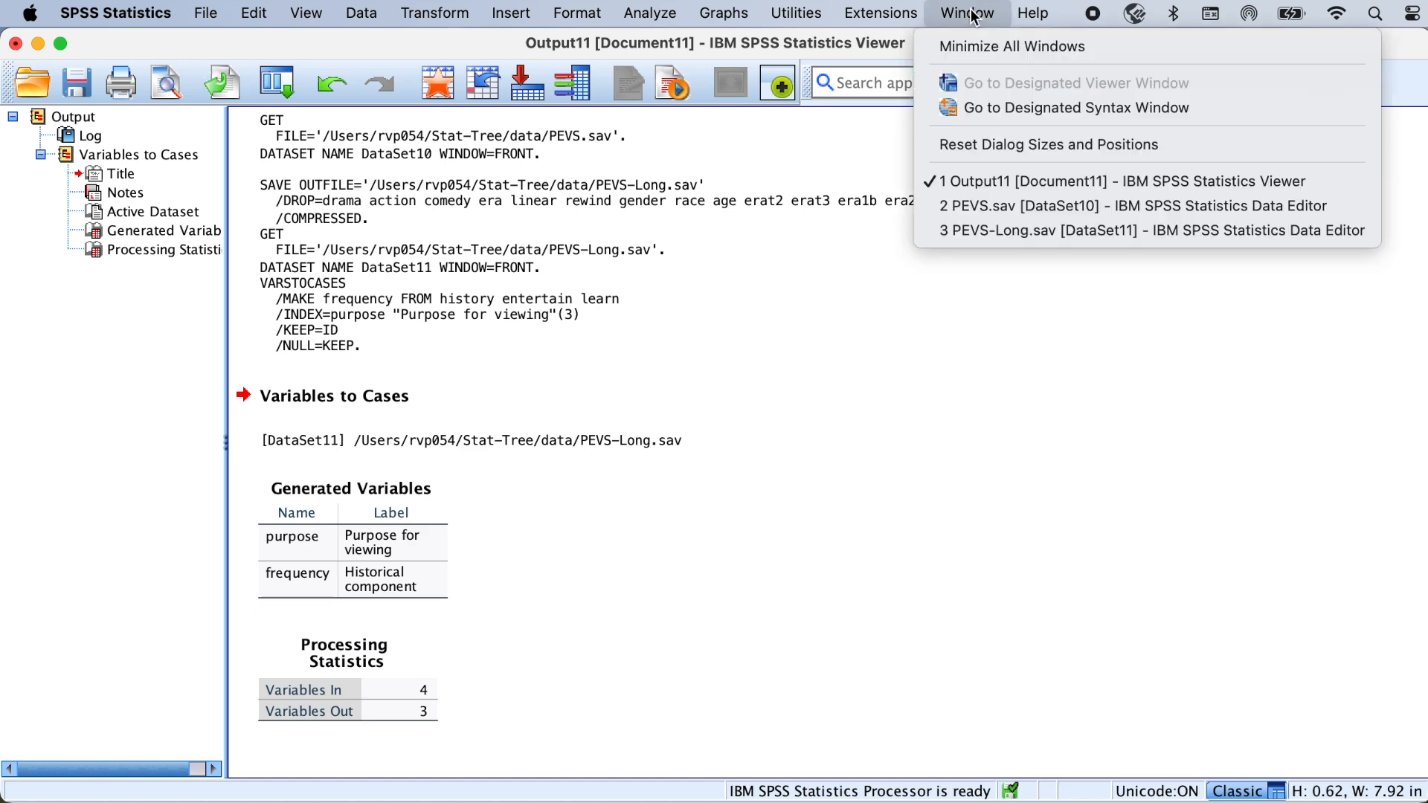
pyautogui.click(976, 229)
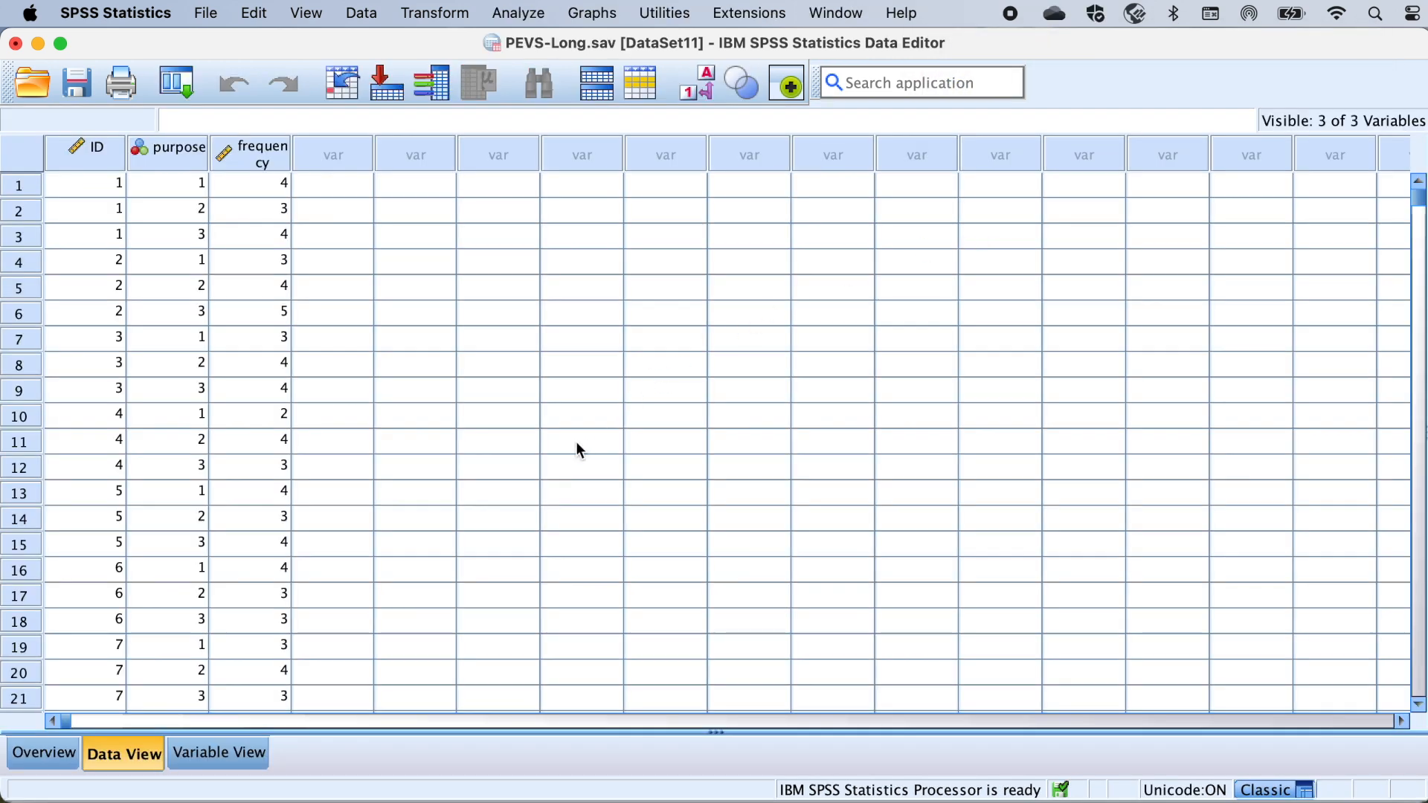
pyautogui.click(231, 760)
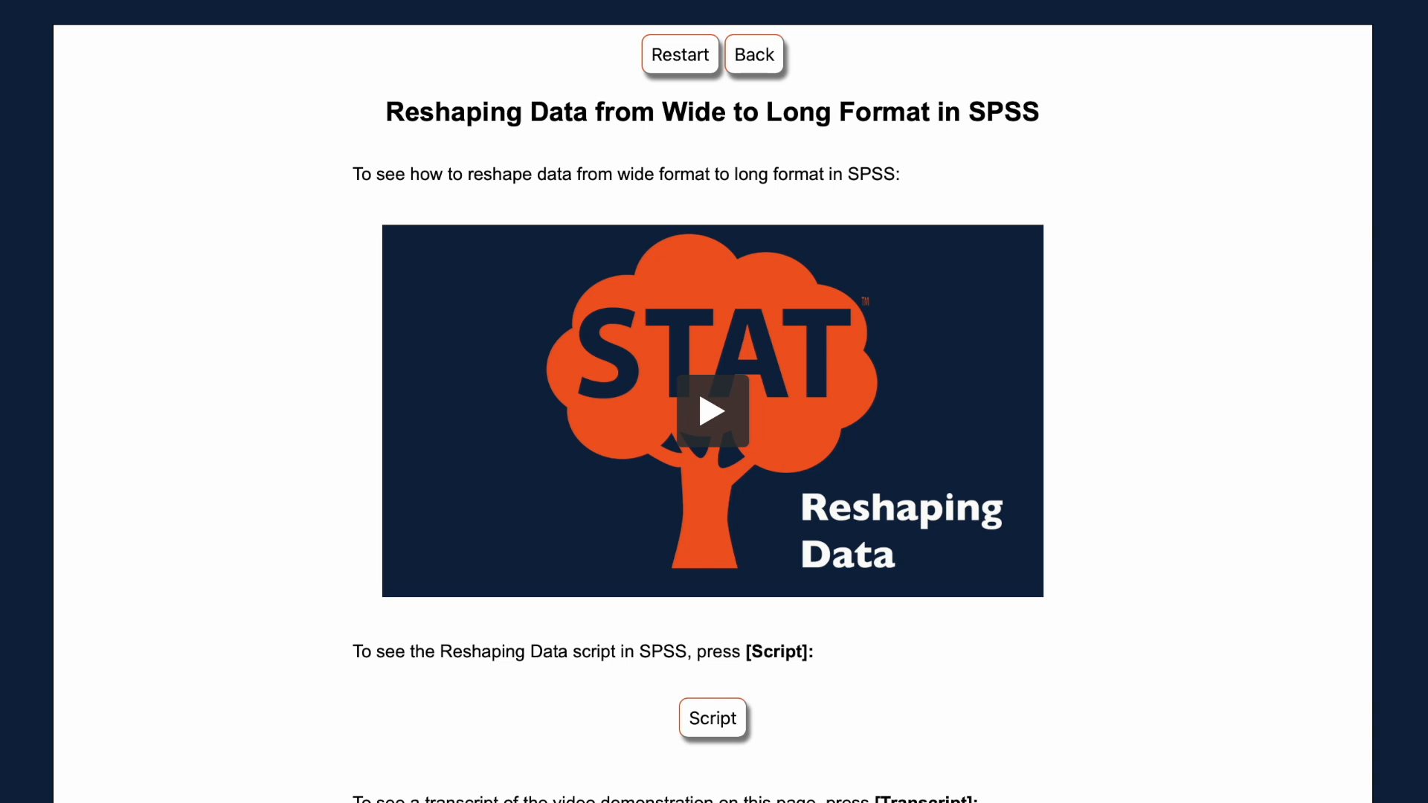
# - On the Stat-Tree web page, open the Reshaping Data script and copy its SPSS syntax
pyautogui.click(712, 718)
pyautogui.click(966, 263)
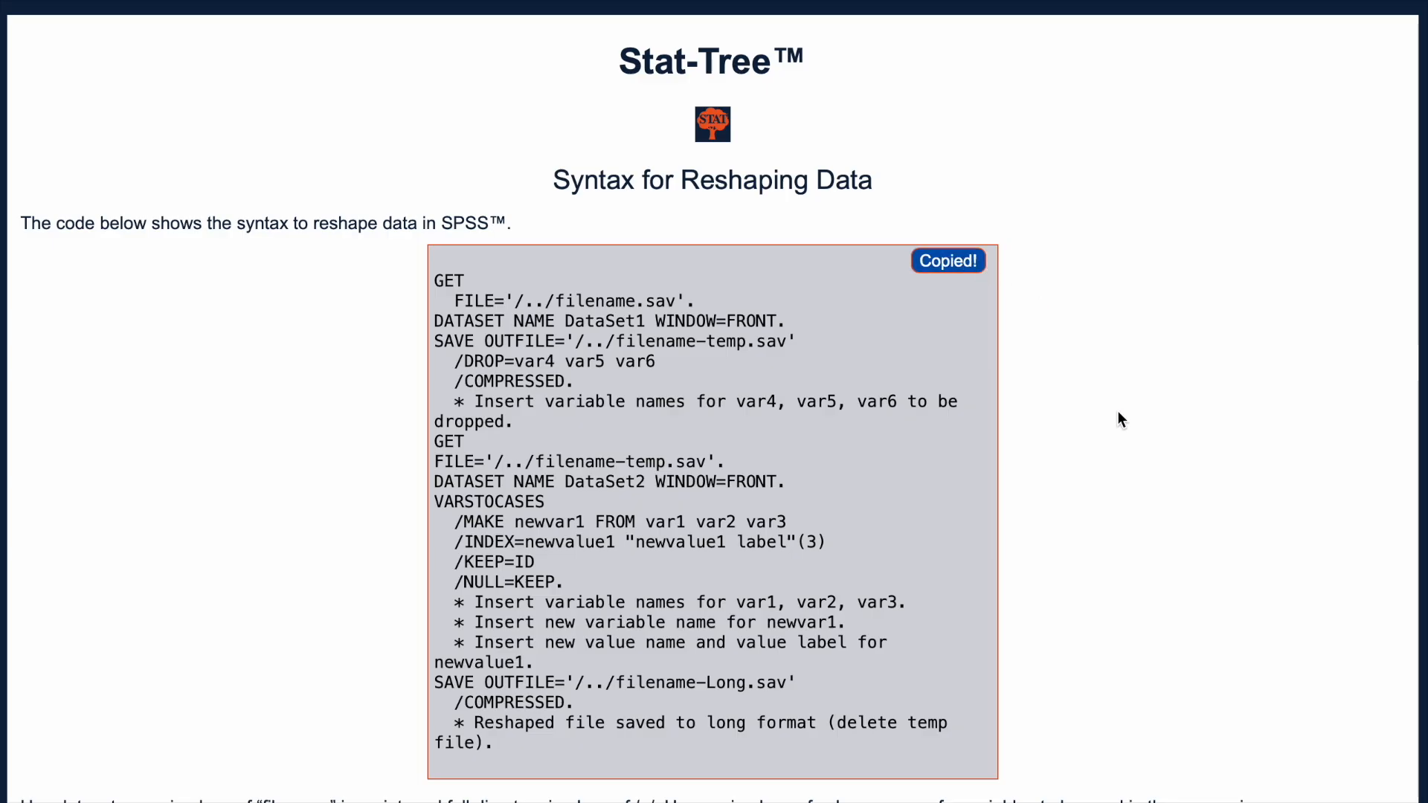